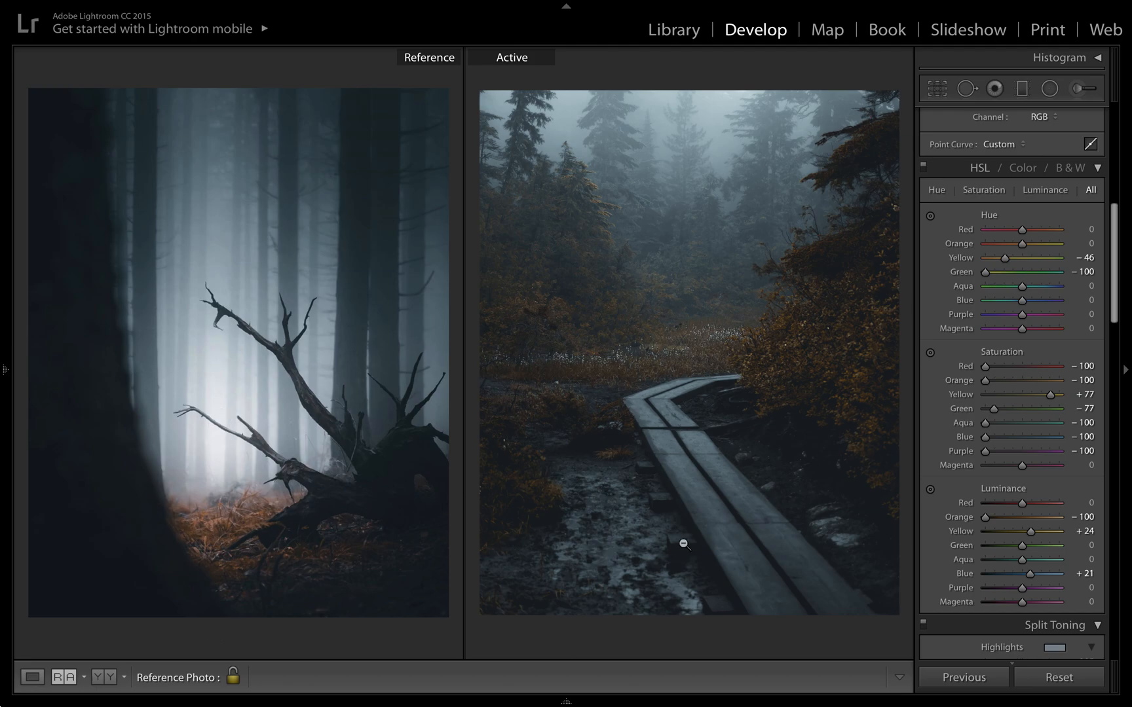
# - Reset all develop adjustments on the active boardwalk photo
pyautogui.scroll(3, 1042, 387)
pyautogui.scroll(8, 1043, 383)
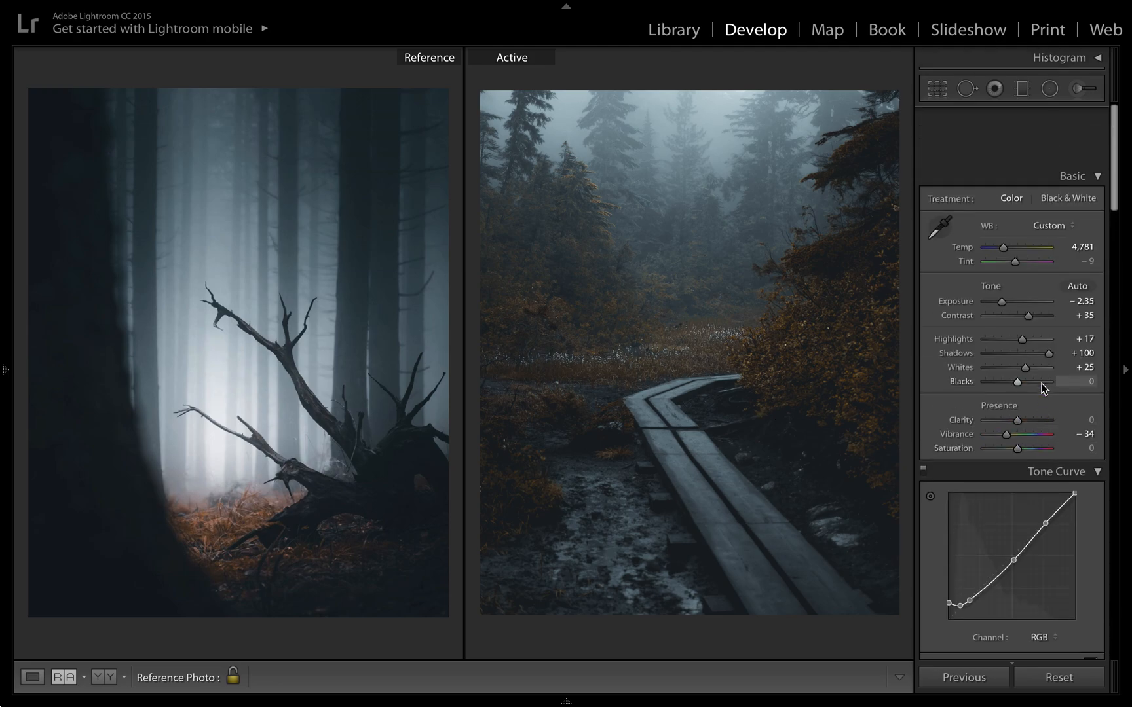
pyautogui.click(1050, 685)
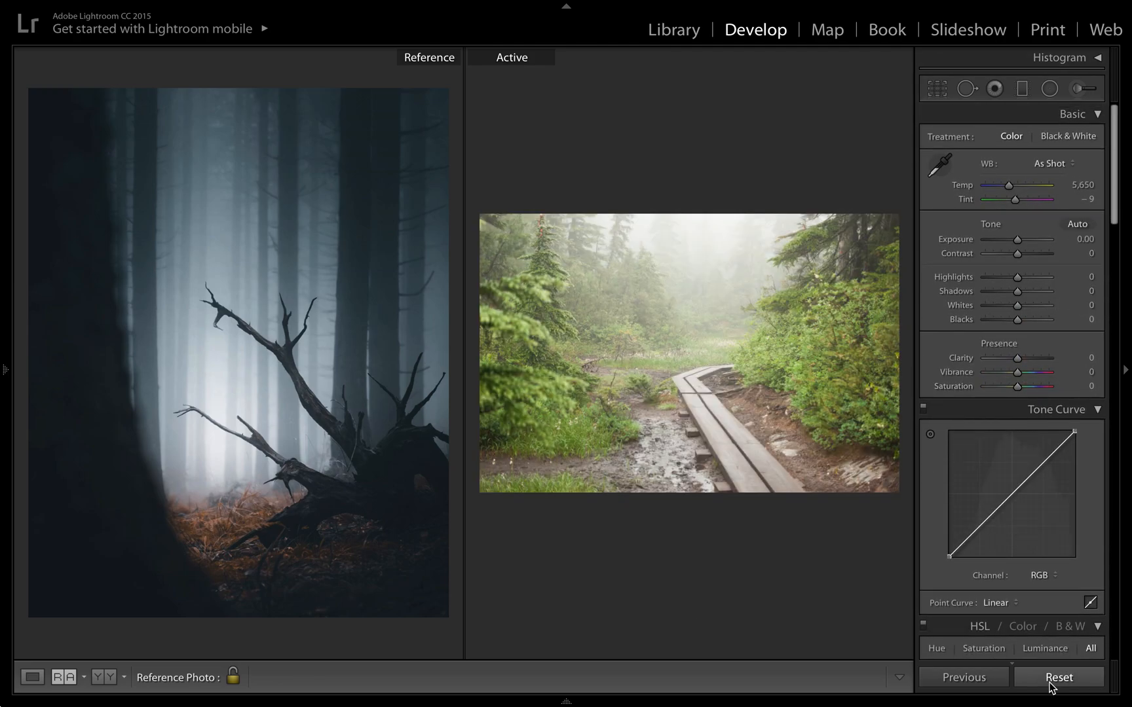
# - Crop the photo to a 4 x 5 / 8 x 10 portrait framing the boardwalk and return to Reference View
pyautogui.click(931, 92)
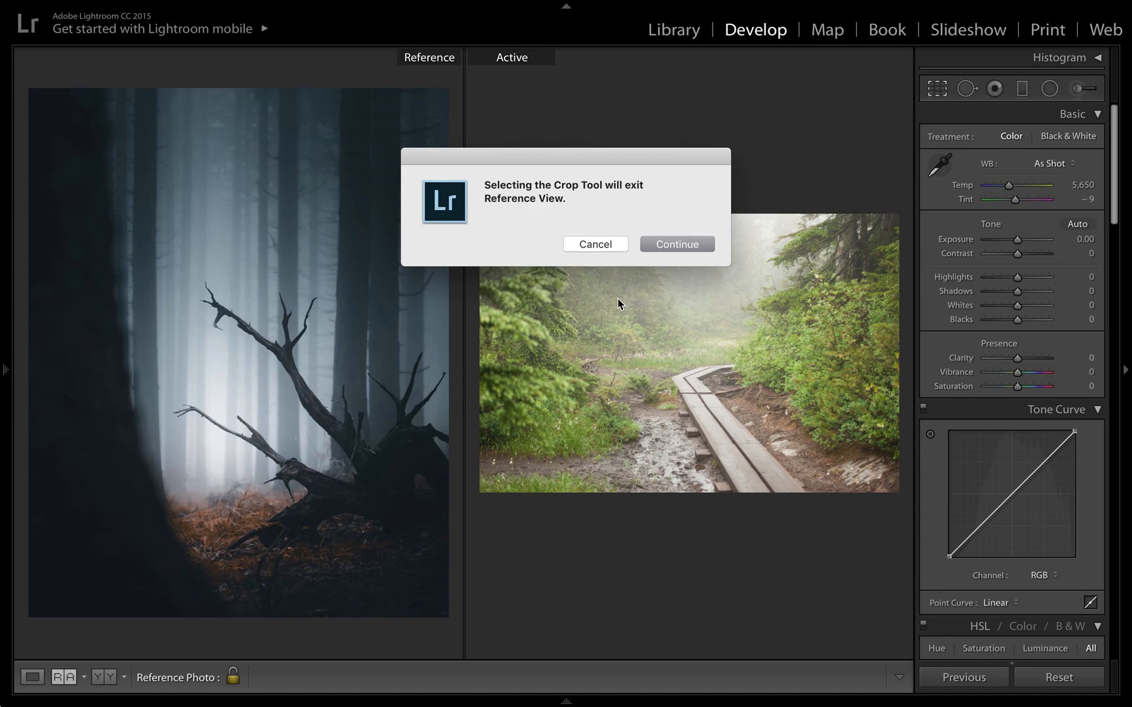
pyautogui.click(669, 242)
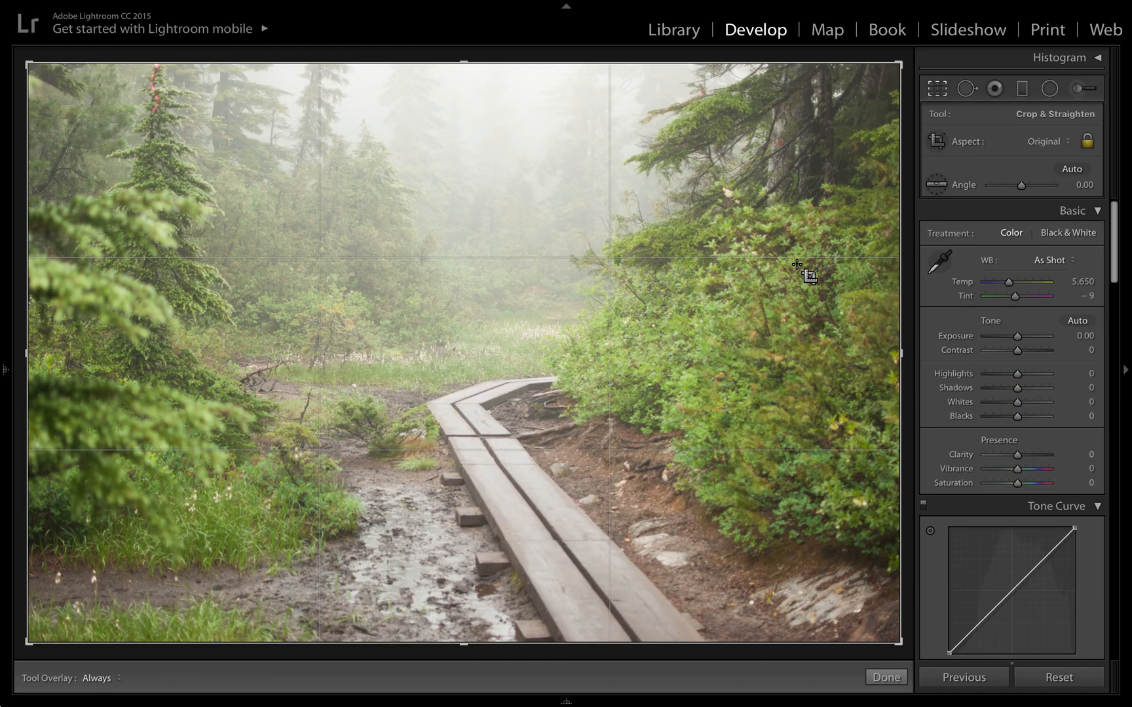
pyautogui.click(1056, 141)
pyautogui.click(1049, 182)
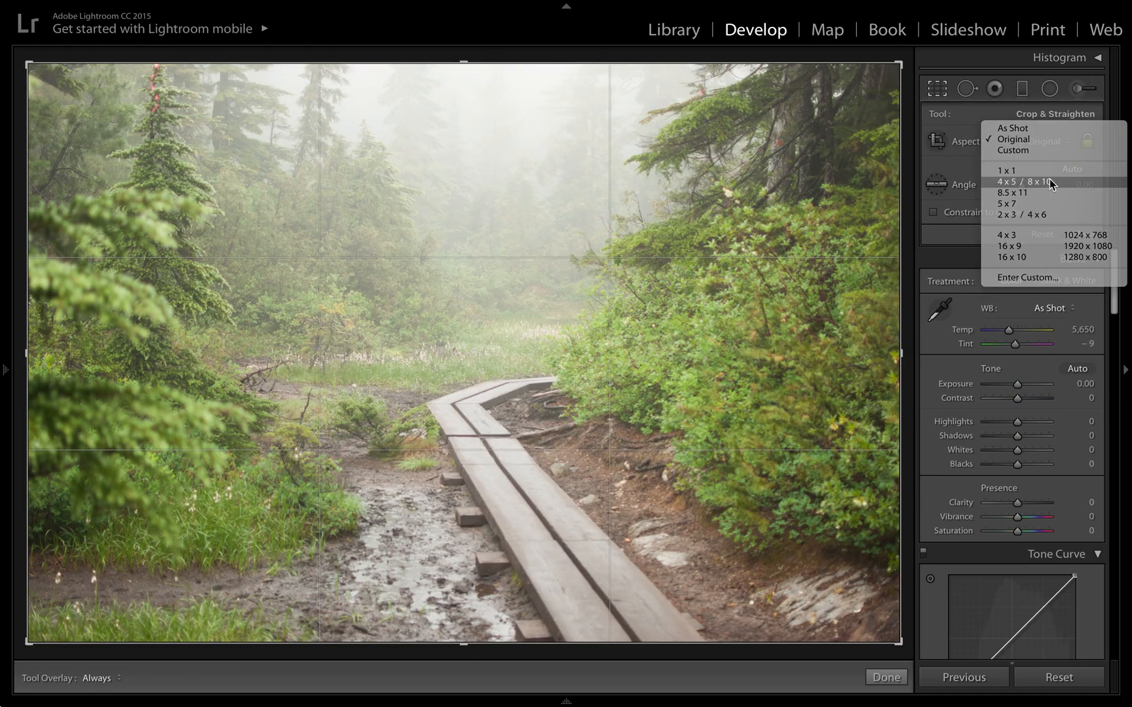
pyautogui.moveTo(102, 63); pyautogui.dragTo(296, 26)
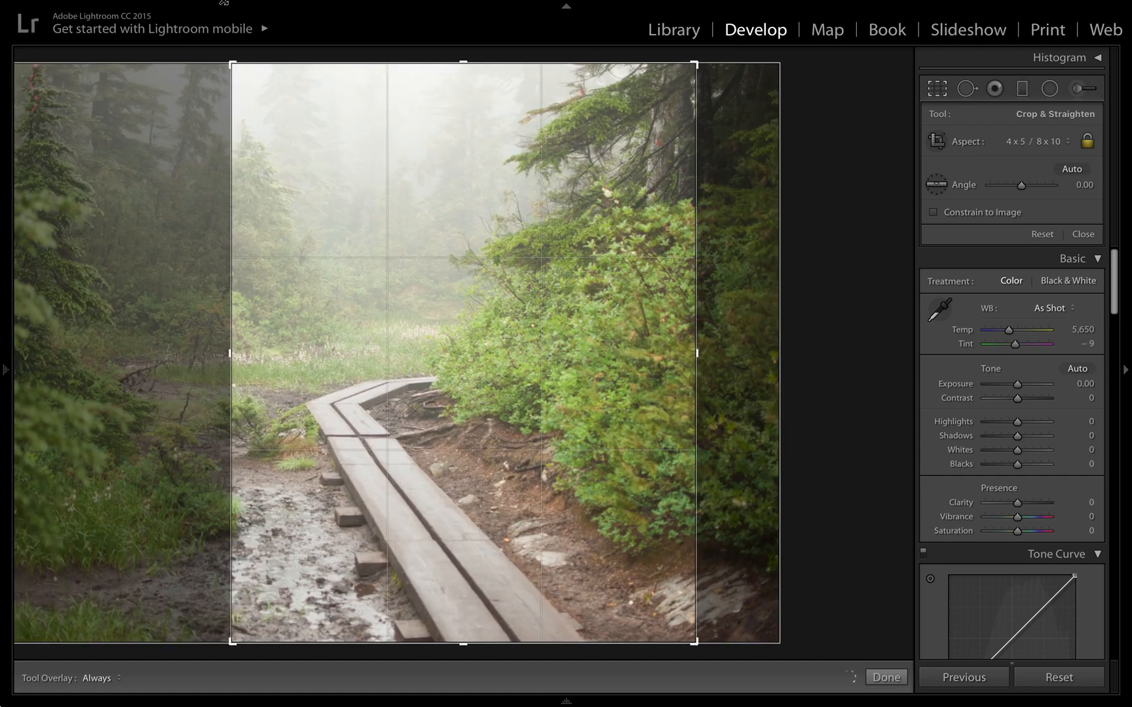
pyautogui.moveTo(475, 296); pyautogui.dragTo(562, 302)
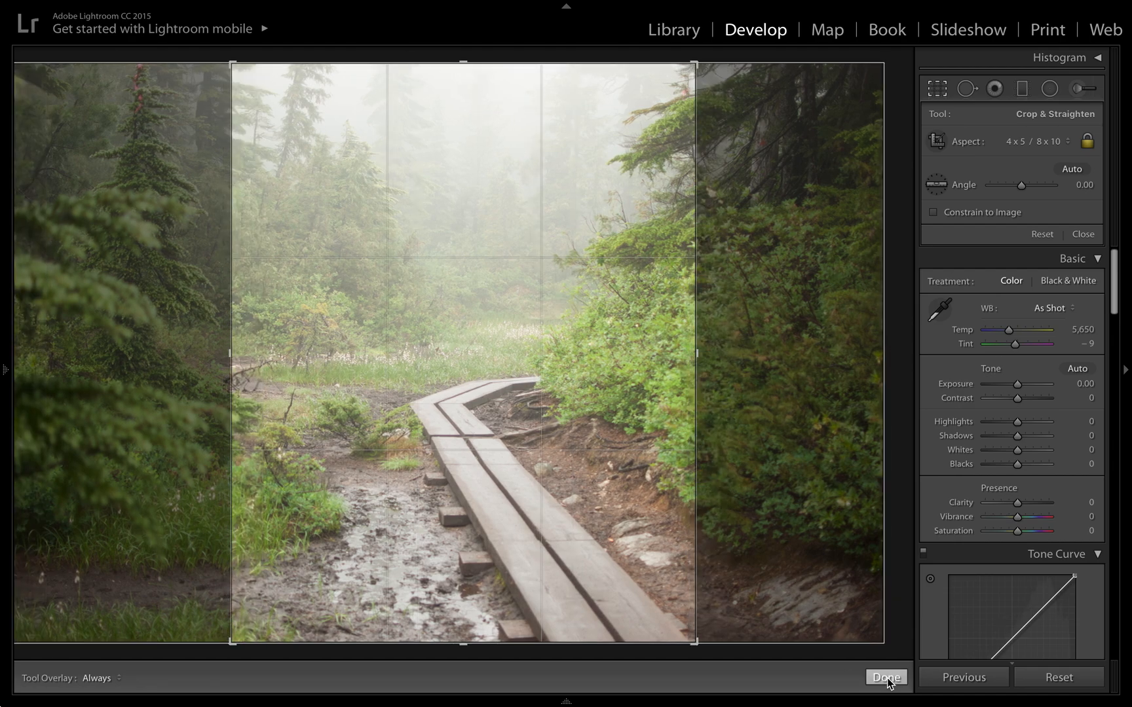
pyautogui.click(887, 678)
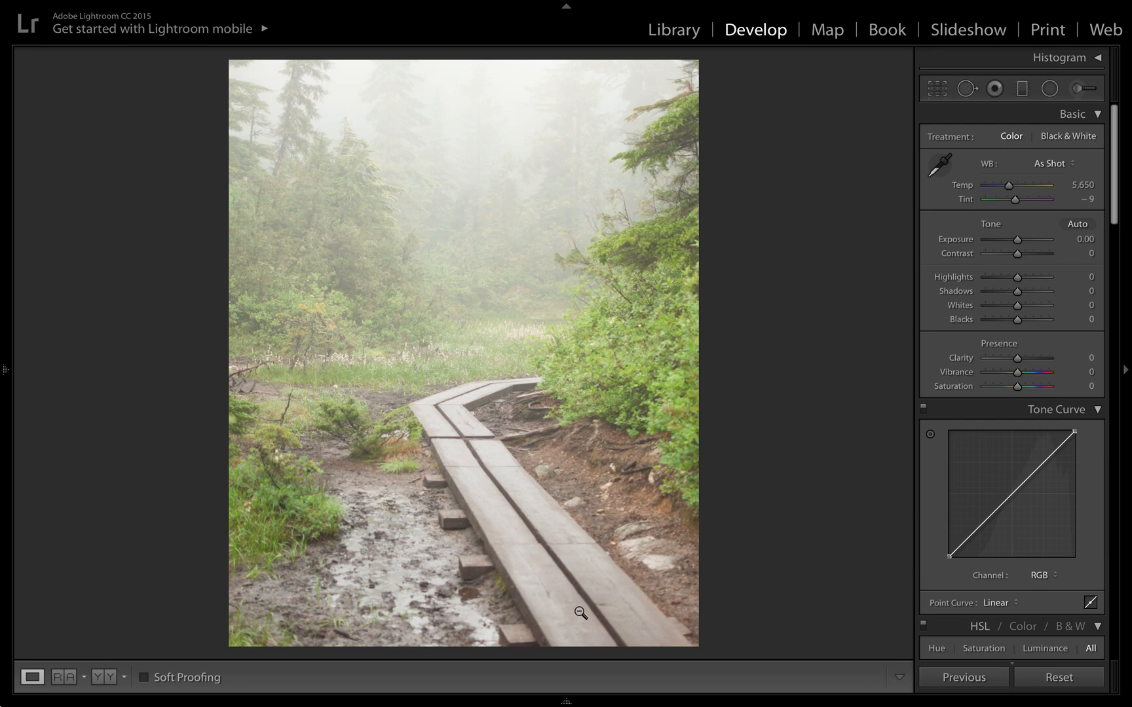
pyautogui.click(64, 677)
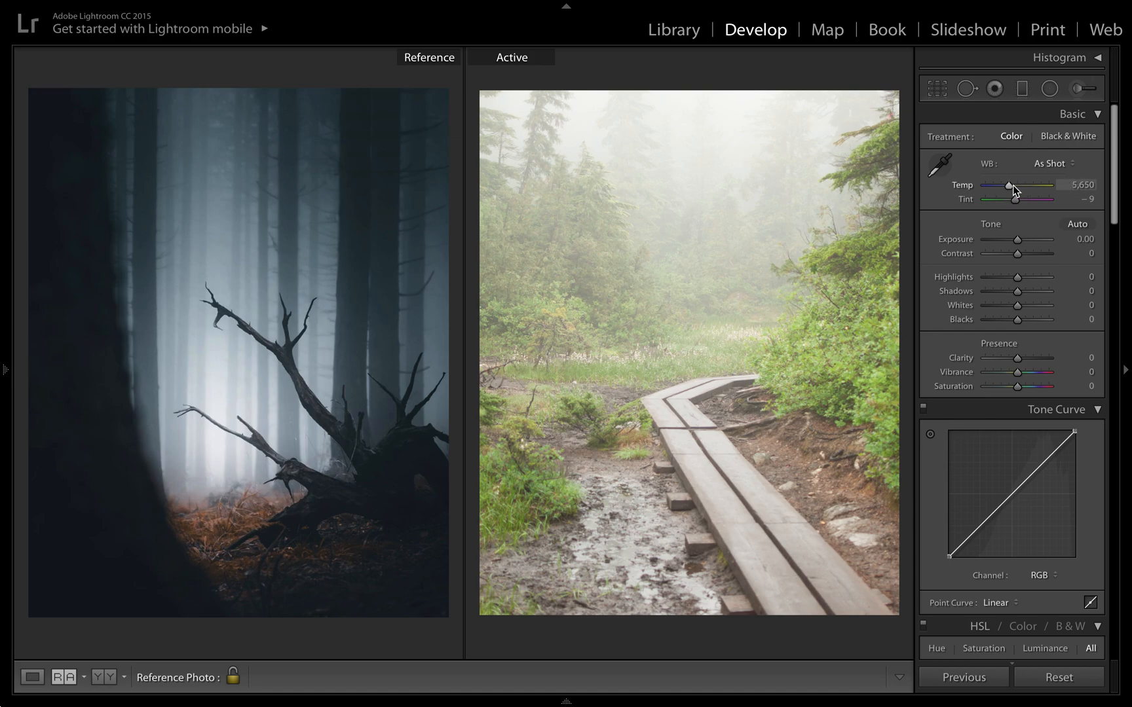
# - Set the white balance Temp to 4,765, Exposure to −2.45, Contrast to +36 and Highlights to +25
pyautogui.moveTo(1007, 186); pyautogui.dragTo(1002, 187)
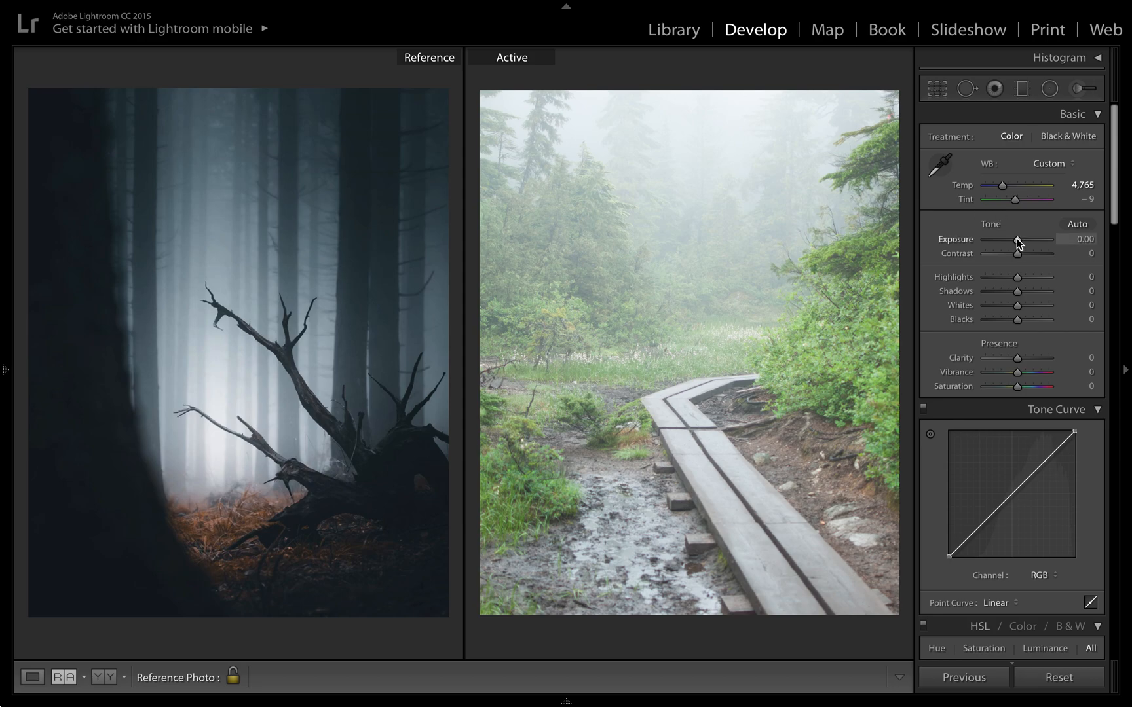
pyautogui.moveTo(1017, 239); pyautogui.dragTo(1000, 240)
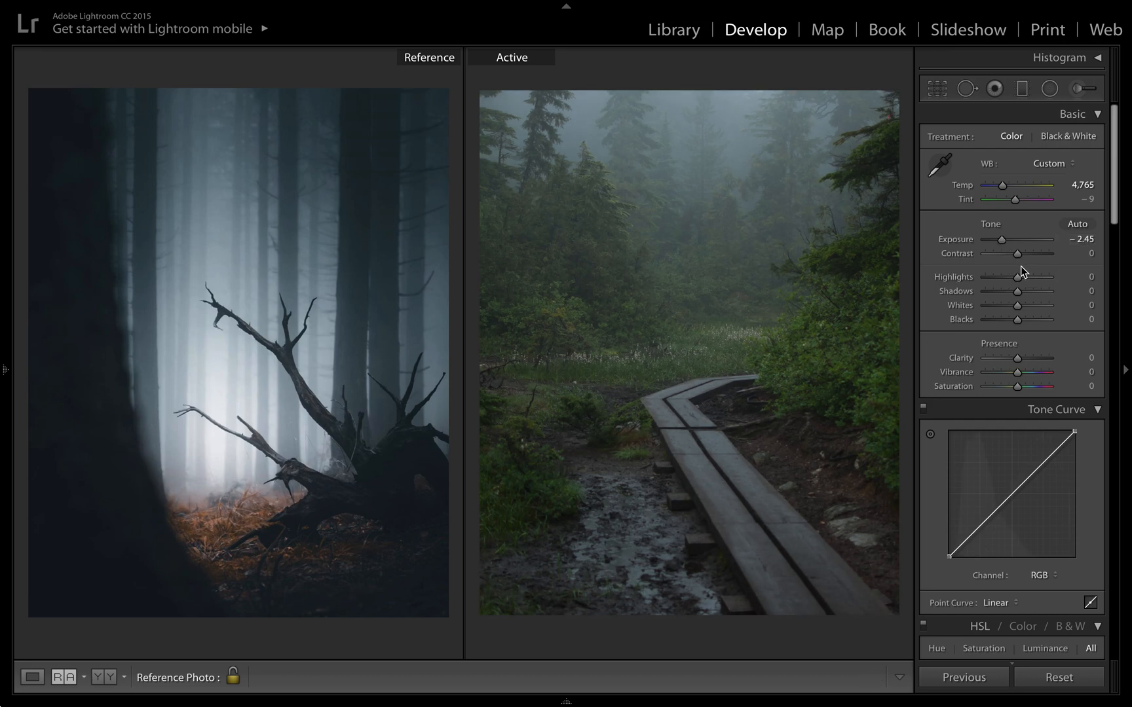
pyautogui.moveTo(1020, 253); pyautogui.dragTo(1028, 274)
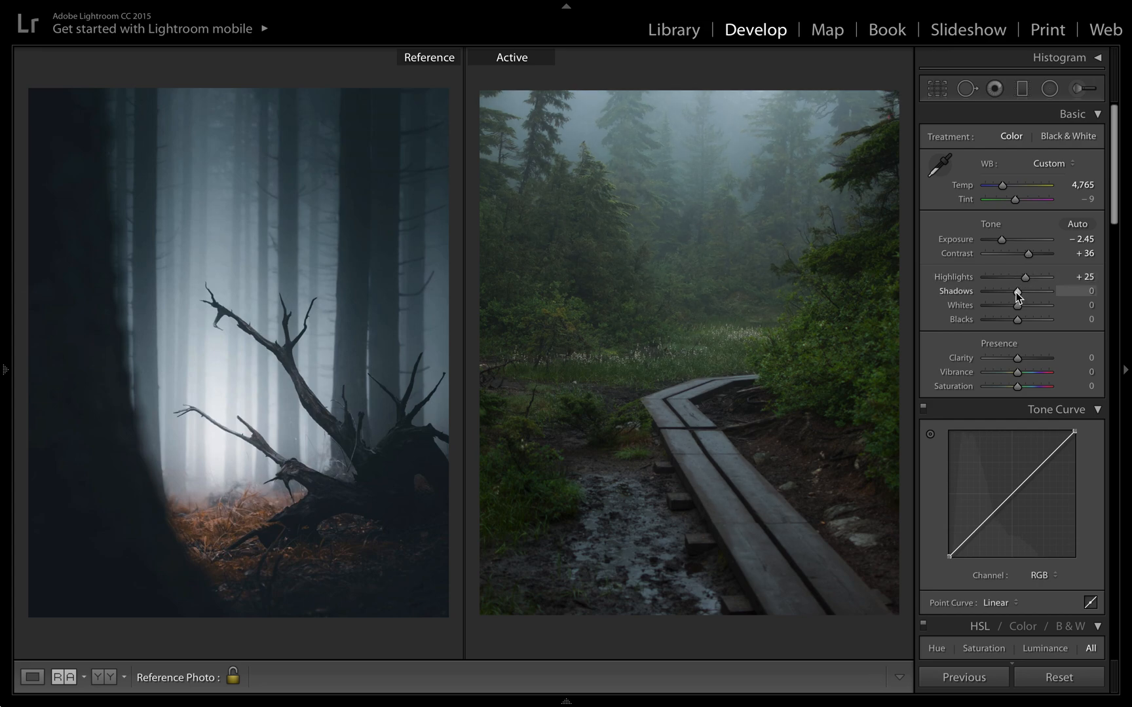
# - Set Shadows to +100, Whites to +20 and Vibrance to −34 in the basic adjustments
pyautogui.moveTo(1017, 292); pyautogui.dragTo(1128, 300)
pyautogui.moveTo(1018, 305); pyautogui.dragTo(1027, 312)
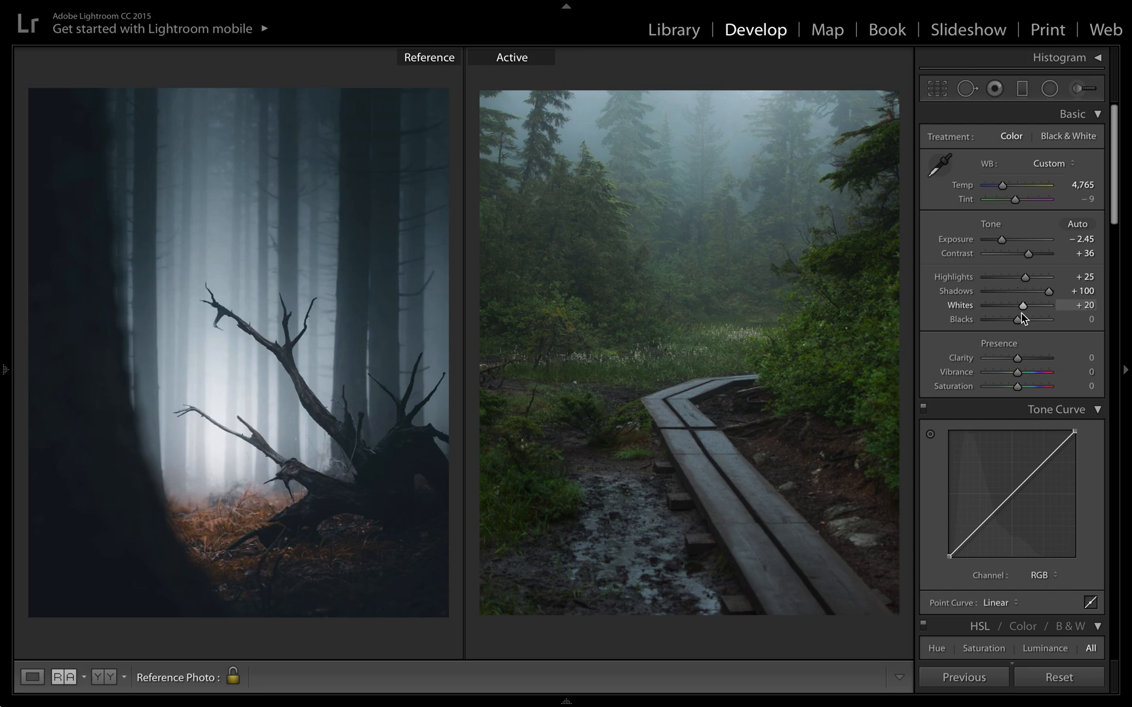
pyautogui.scroll(-1, 1017, 336)
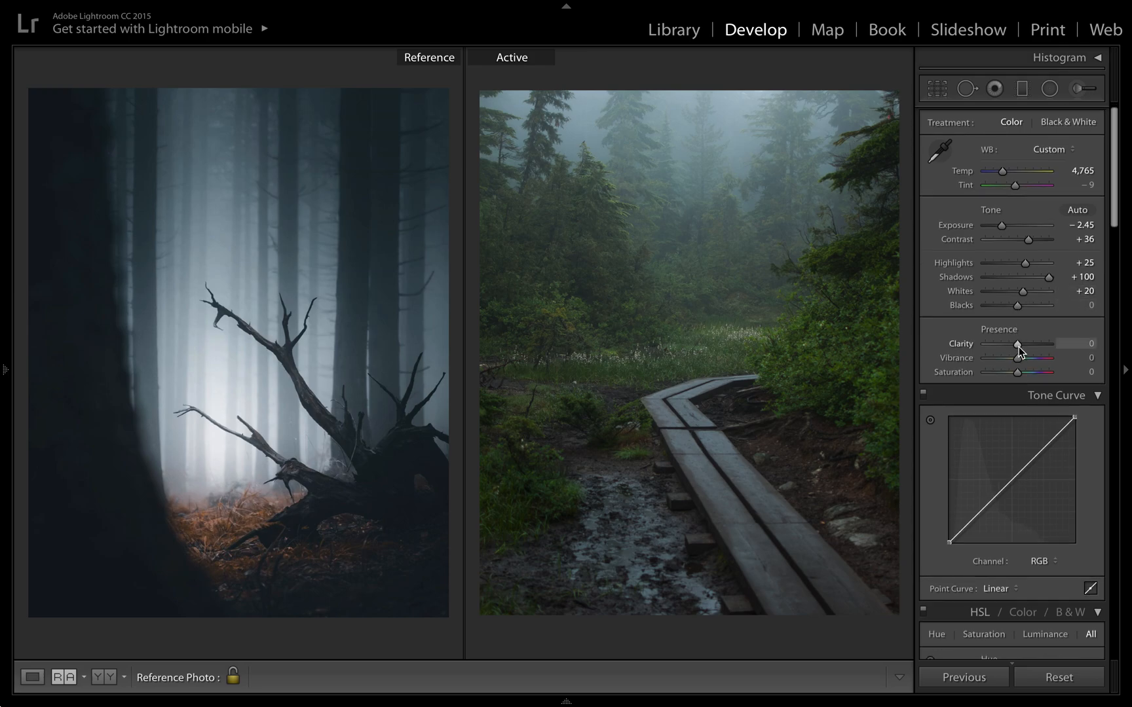
pyautogui.moveTo(1017, 359); pyautogui.dragTo(1006, 360)
# - Shape the RGB point curve with shadow, midtone and highlight points, lifting the black point while lowering the shadows and slightly darkening the midtones
pyautogui.scroll(-3, 985, 431)
pyautogui.scroll(-3, 984, 436)
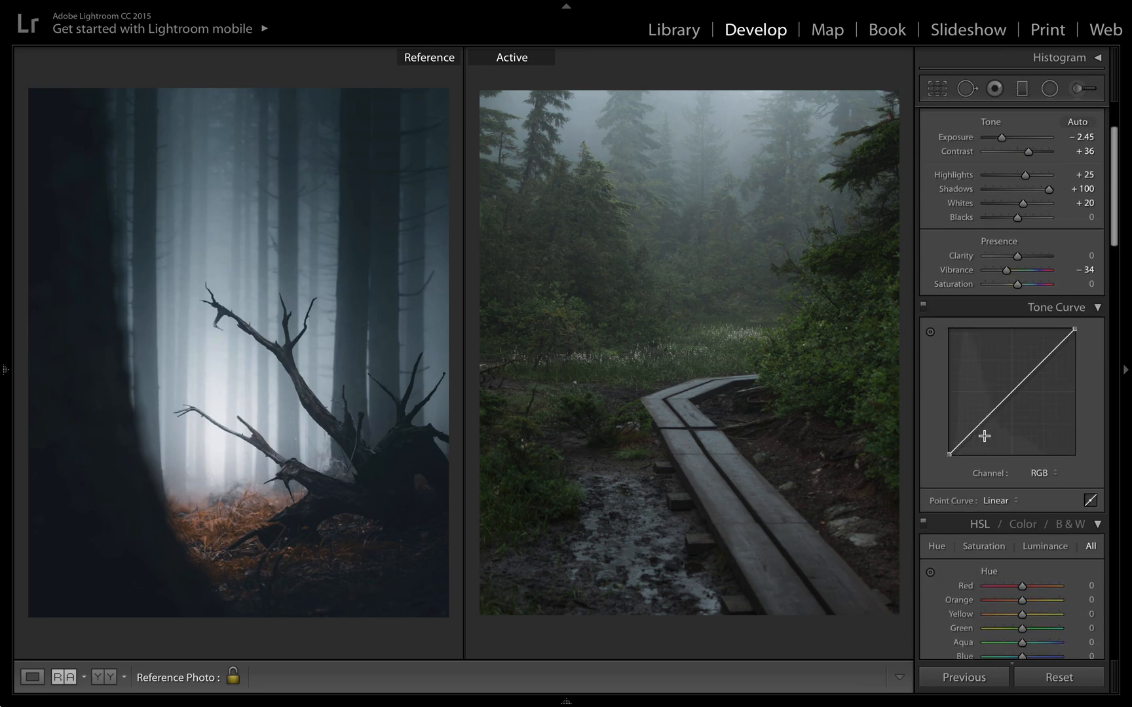
pyautogui.click(1013, 392)
pyautogui.click(980, 421)
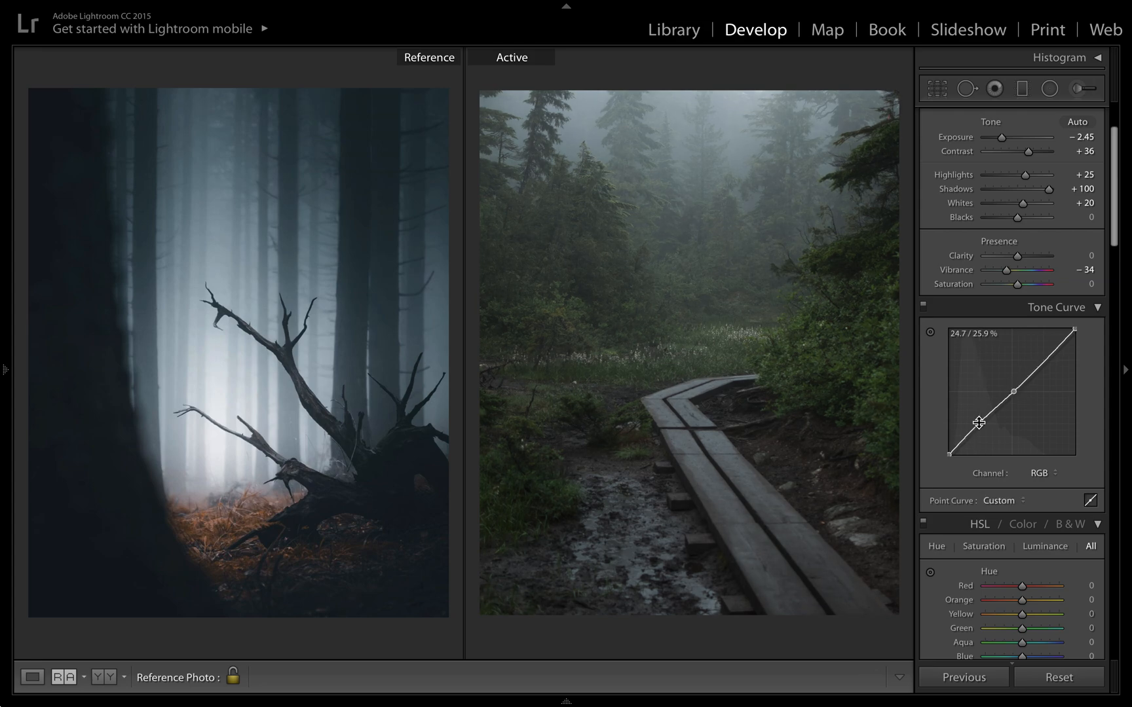
pyautogui.click(1040, 363)
pyautogui.moveTo(980, 423); pyautogui.dragTo(954, 443)
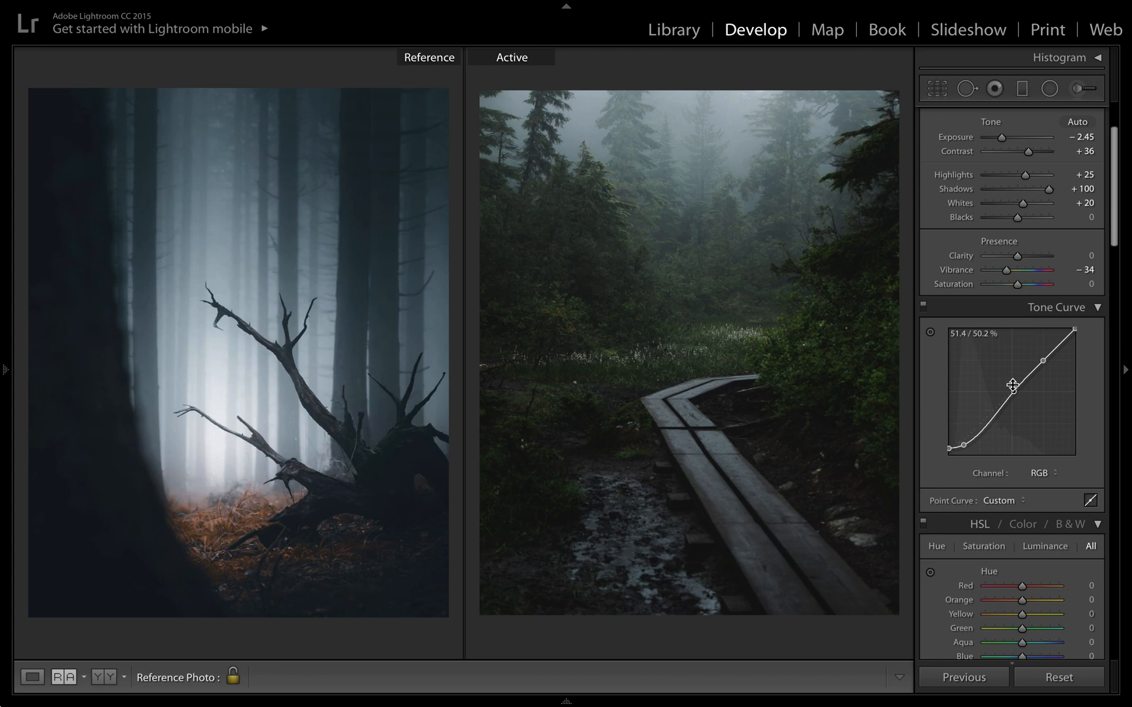
pyautogui.moveTo(1014, 390); pyautogui.dragTo(1015, 395)
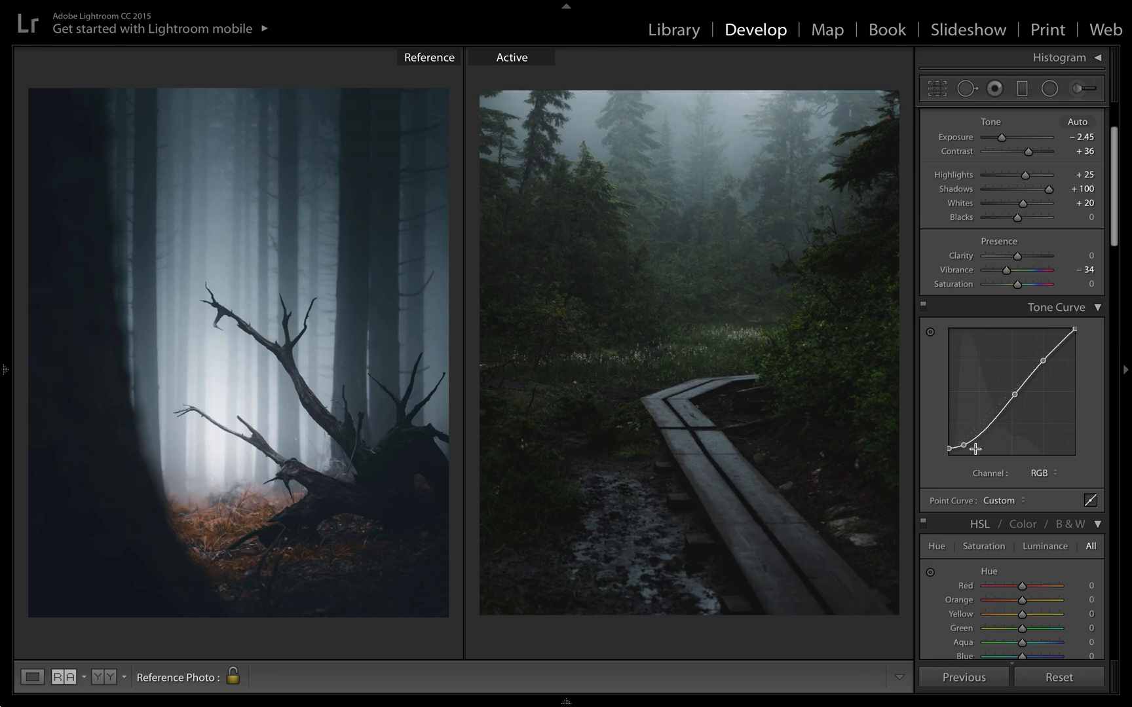
pyautogui.moveTo(962, 446); pyautogui.dragTo(968, 440)
# - In HSL, set Yellow hue to −51 and Green hue to −100, with Yellow saturation at +78 and Green saturation at −71
pyautogui.scroll(-5, 1000, 417)
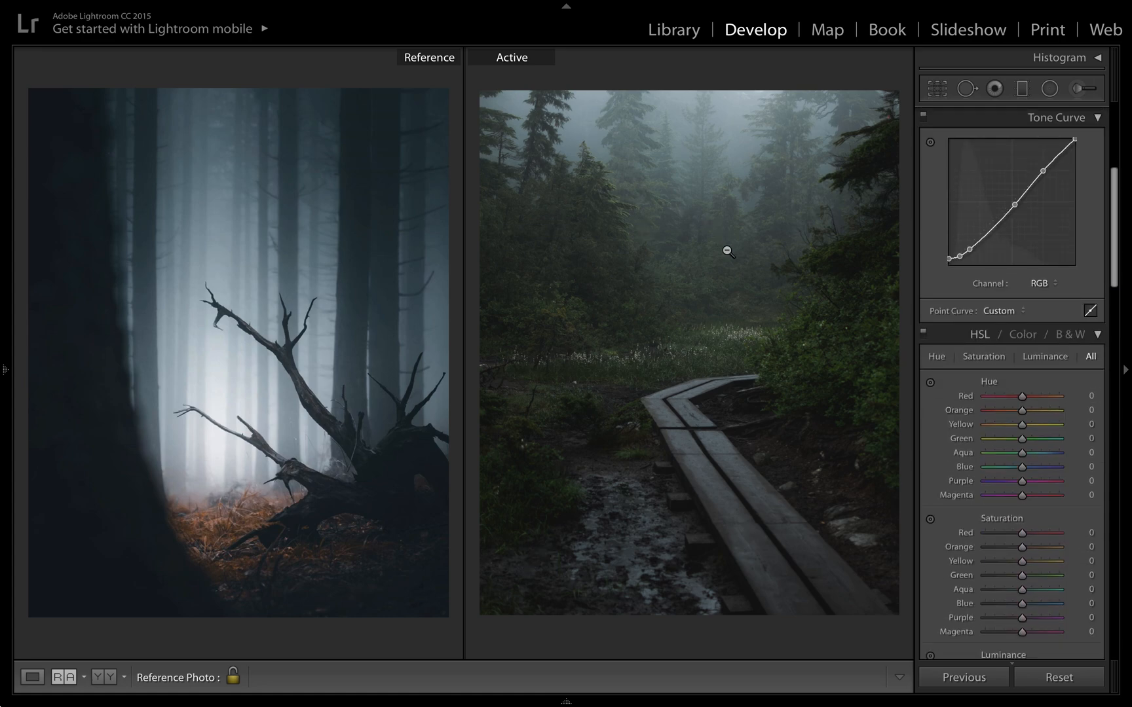
pyautogui.scroll(-3, 1033, 335)
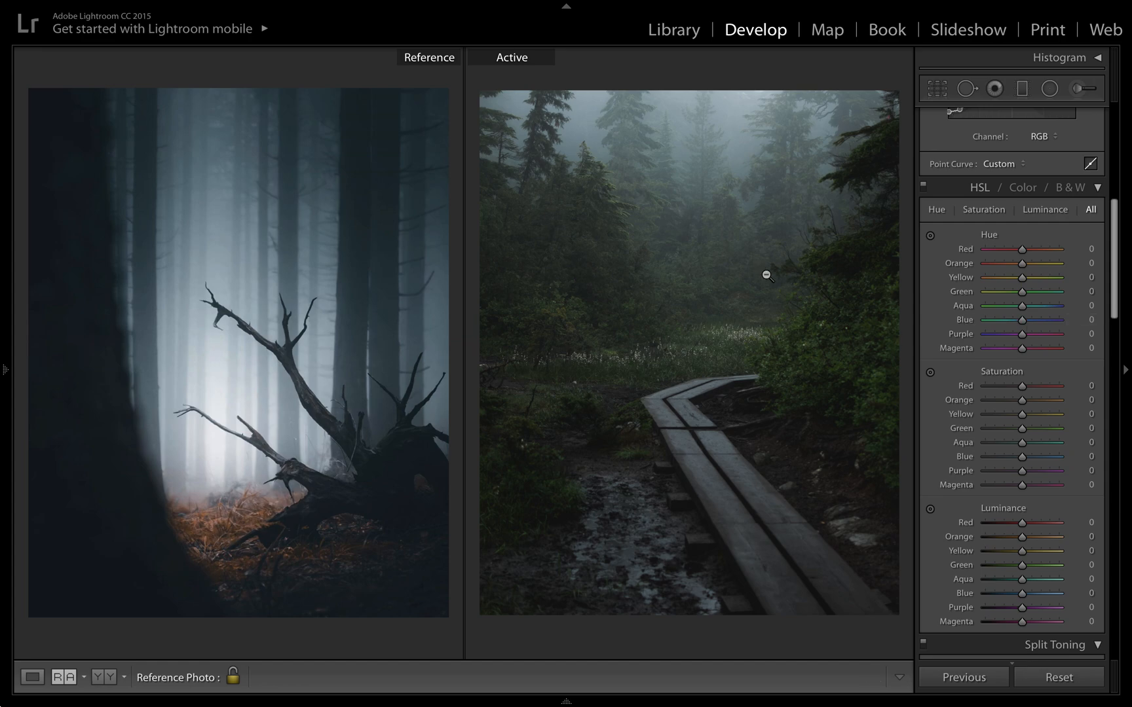
pyautogui.scroll(-1, 1089, 389)
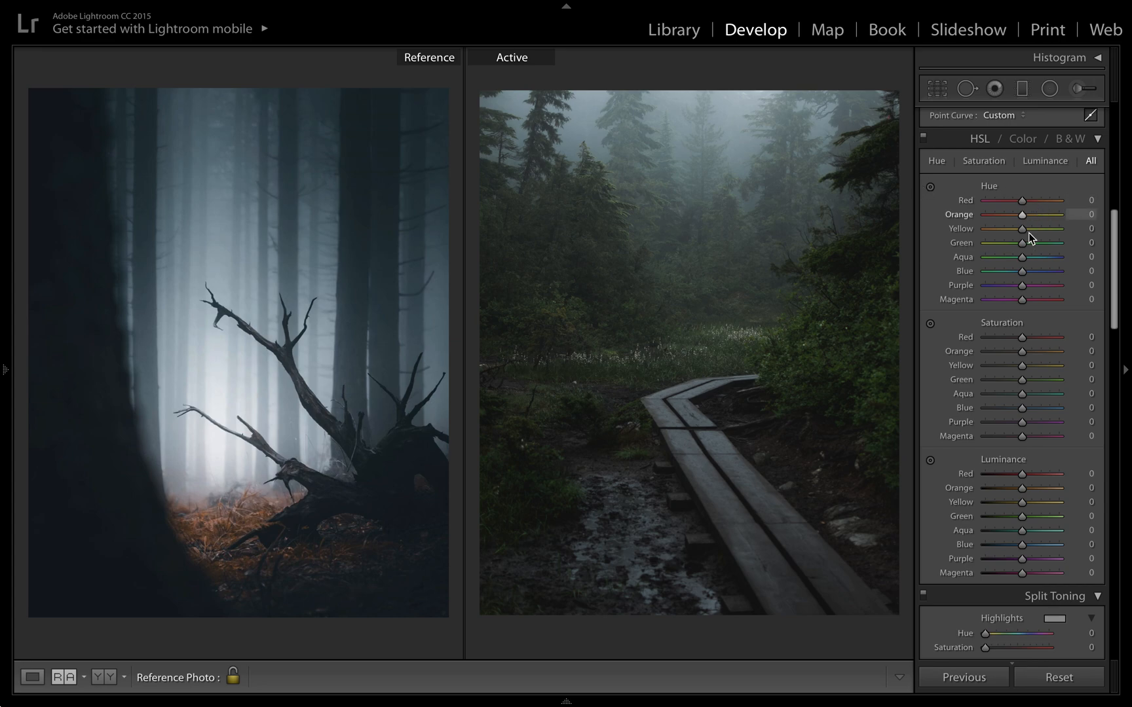
pyautogui.moveTo(1020, 229); pyautogui.dragTo(898, 268)
pyautogui.moveTo(1020, 369); pyautogui.dragTo(1050, 370)
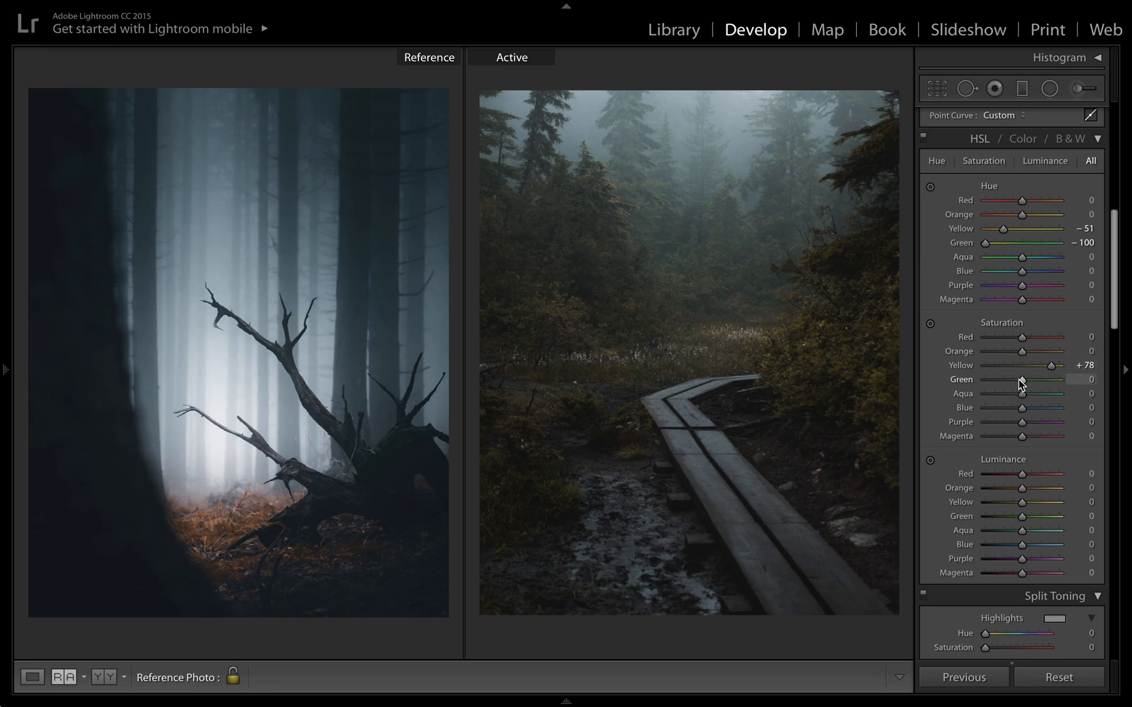
pyautogui.moveTo(1022, 381); pyautogui.dragTo(997, 383)
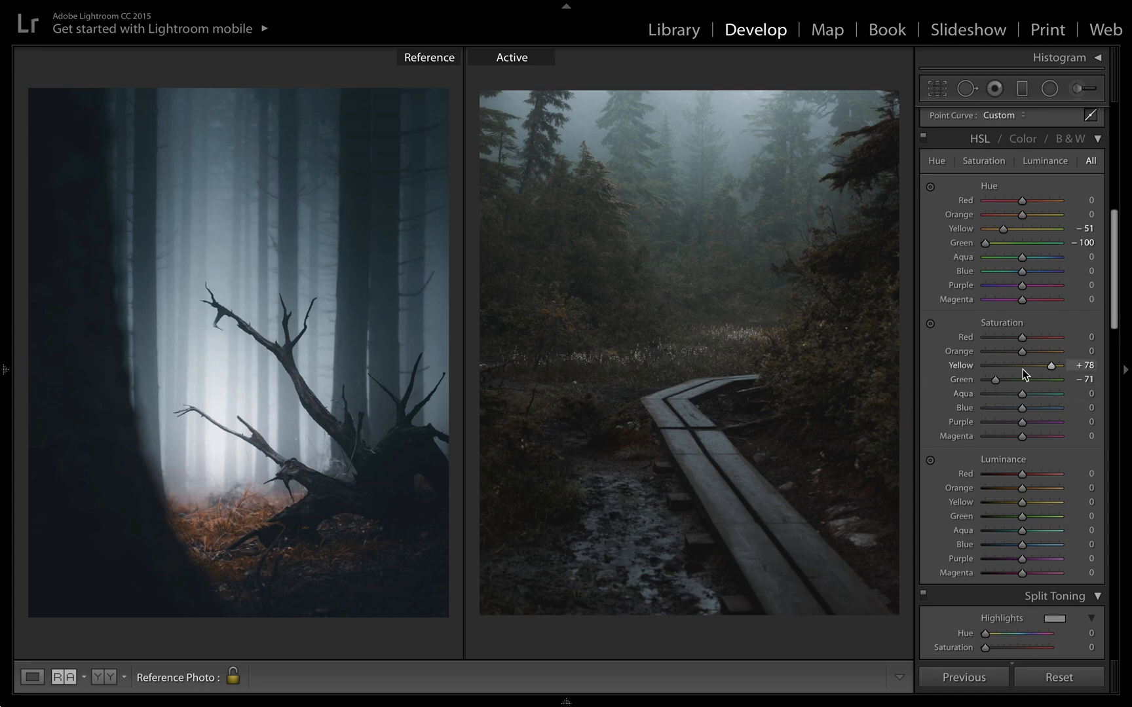
# - Set the HSL saturation of Red, Orange, Aqua, Blue, Purple and Magenta to −100
pyautogui.moveTo(1009, 338); pyautogui.dragTo(900, 336)
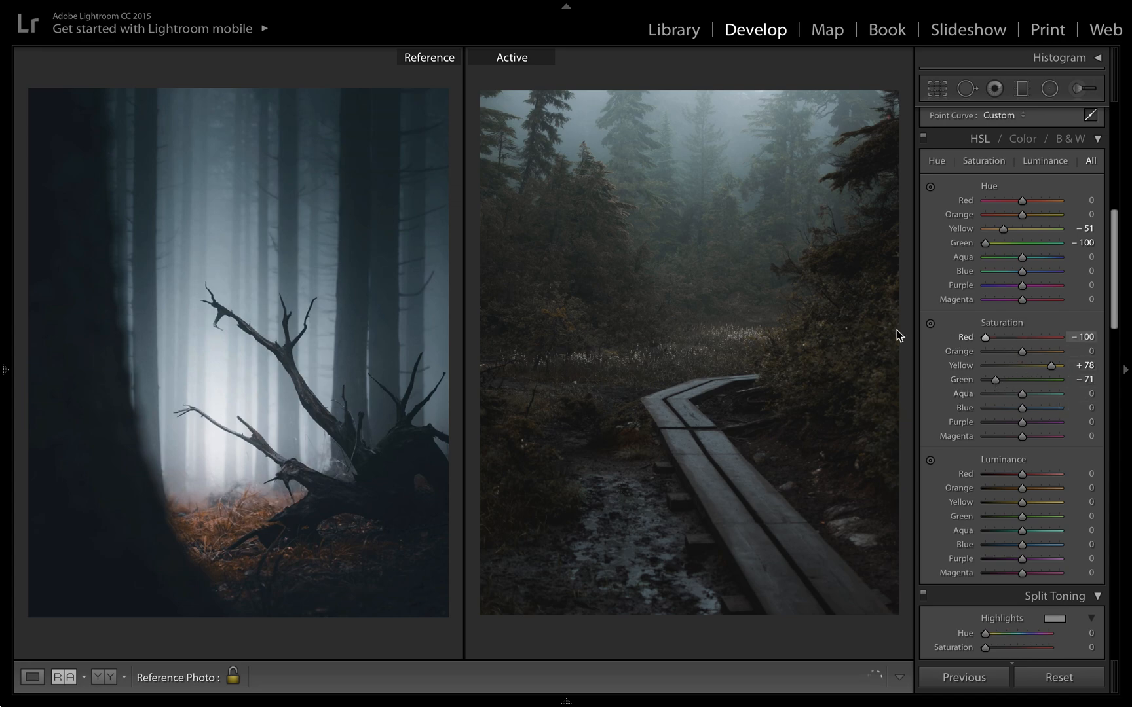
pyautogui.moveTo(996, 352); pyautogui.dragTo(879, 368)
pyautogui.moveTo(1022, 393); pyautogui.dragTo(917, 414)
pyautogui.moveTo(1002, 407); pyautogui.dragTo(897, 452)
# - Set the HSL luminance of Orange to −100, Yellow to +16 and Blue to +19
pyautogui.scroll(-3, 1042, 472)
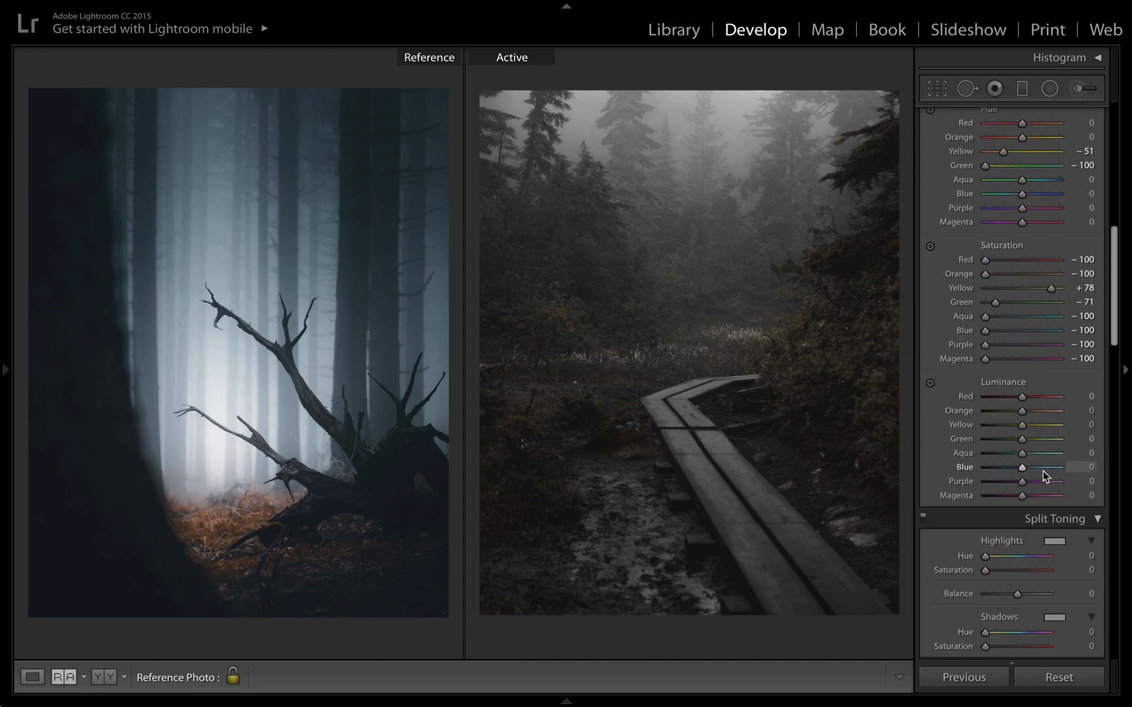
pyautogui.moveTo(1022, 413); pyautogui.dragTo(925, 398)
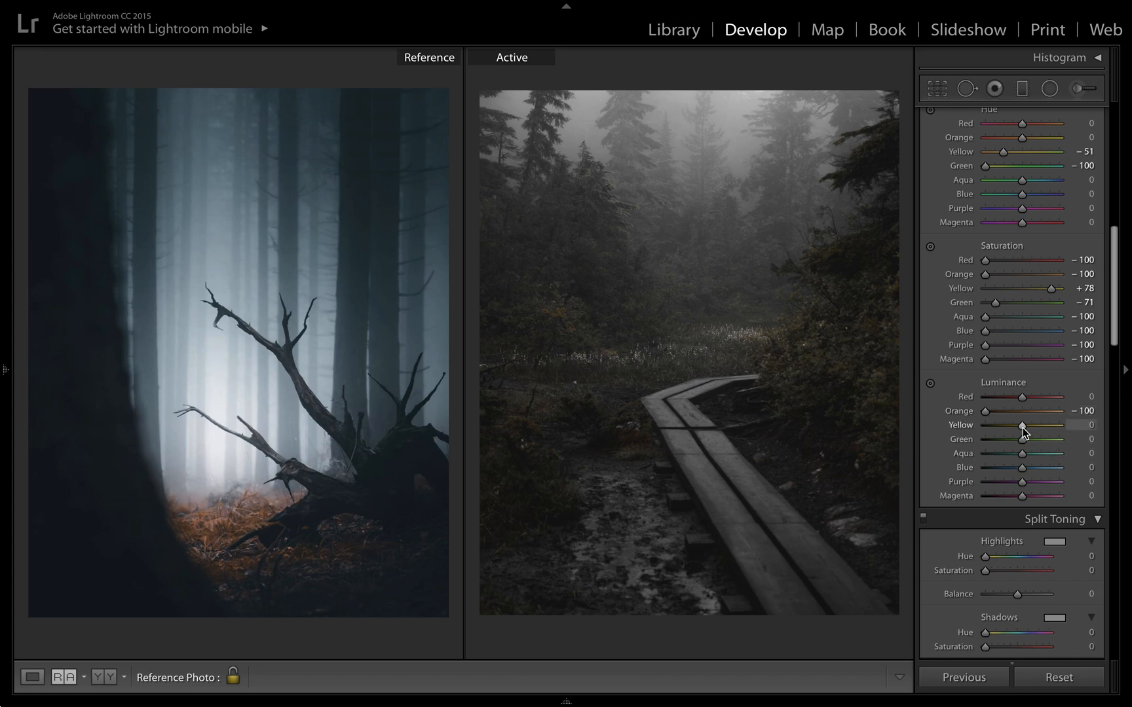
pyautogui.moveTo(1025, 428); pyautogui.dragTo(1029, 429)
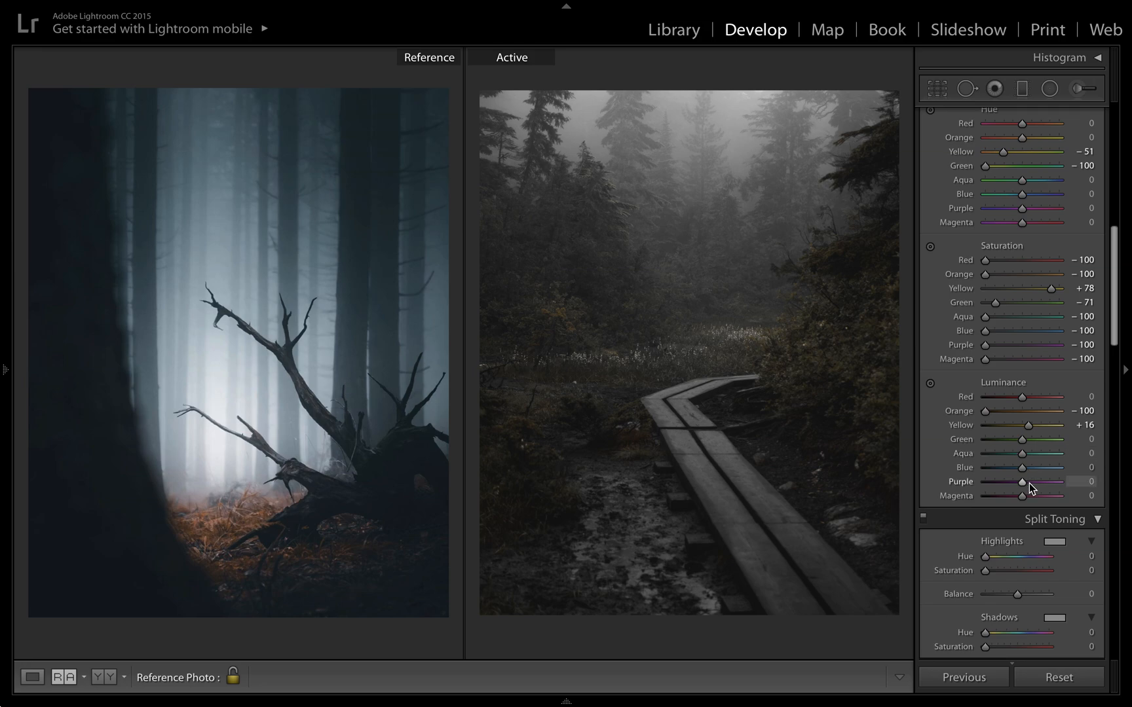
pyautogui.moveTo(1023, 469); pyautogui.dragTo(1029, 469)
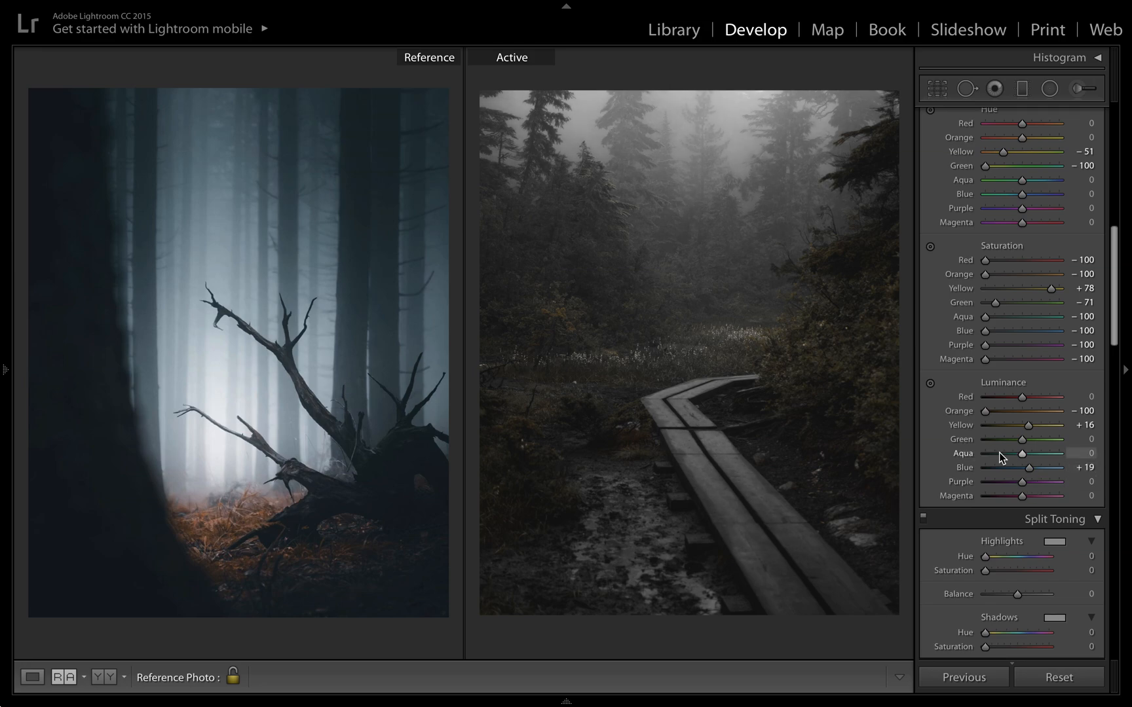
# - Split-tone the highlights with hue 205 and saturation 10, and the shadows with hue 222 and saturation 16
pyautogui.scroll(-1, 999, 452)
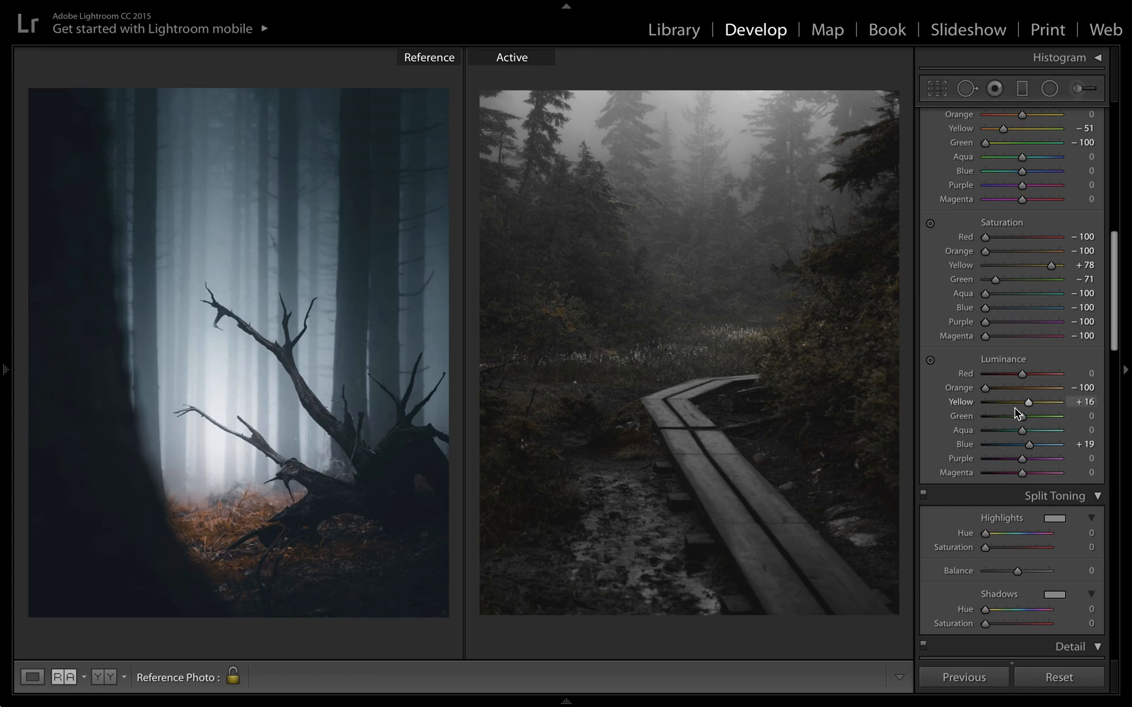
pyautogui.scroll(-5, 1014, 407)
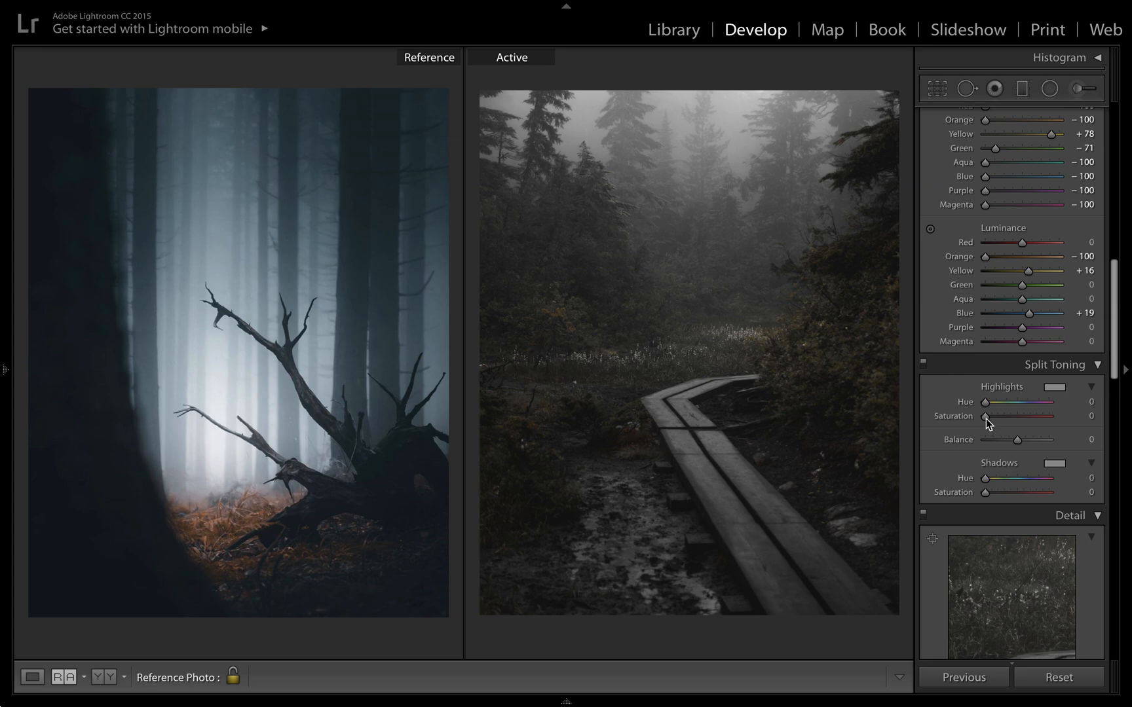
pyautogui.moveTo(986, 419); pyautogui.dragTo(991, 419)
pyautogui.moveTo(985, 405); pyautogui.dragTo(1021, 404)
pyautogui.scroll(-2, 1016, 433)
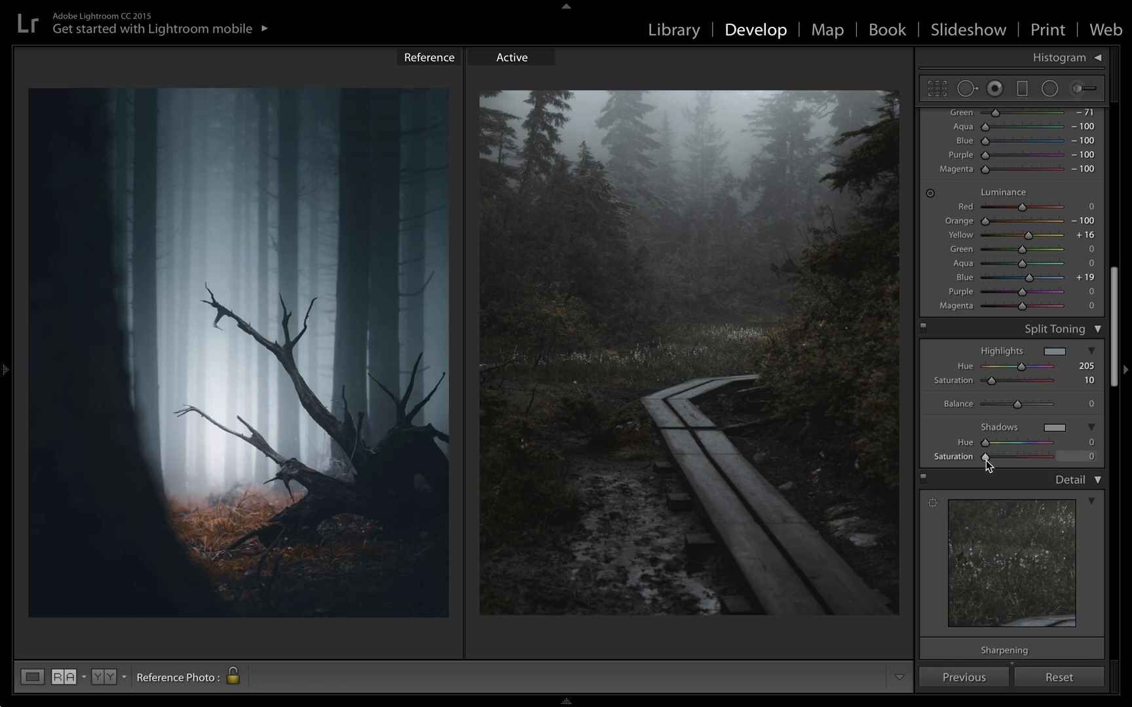
pyautogui.moveTo(990, 458); pyautogui.dragTo(1025, 448)
pyautogui.moveTo(1025, 445); pyautogui.dragTo(1027, 445)
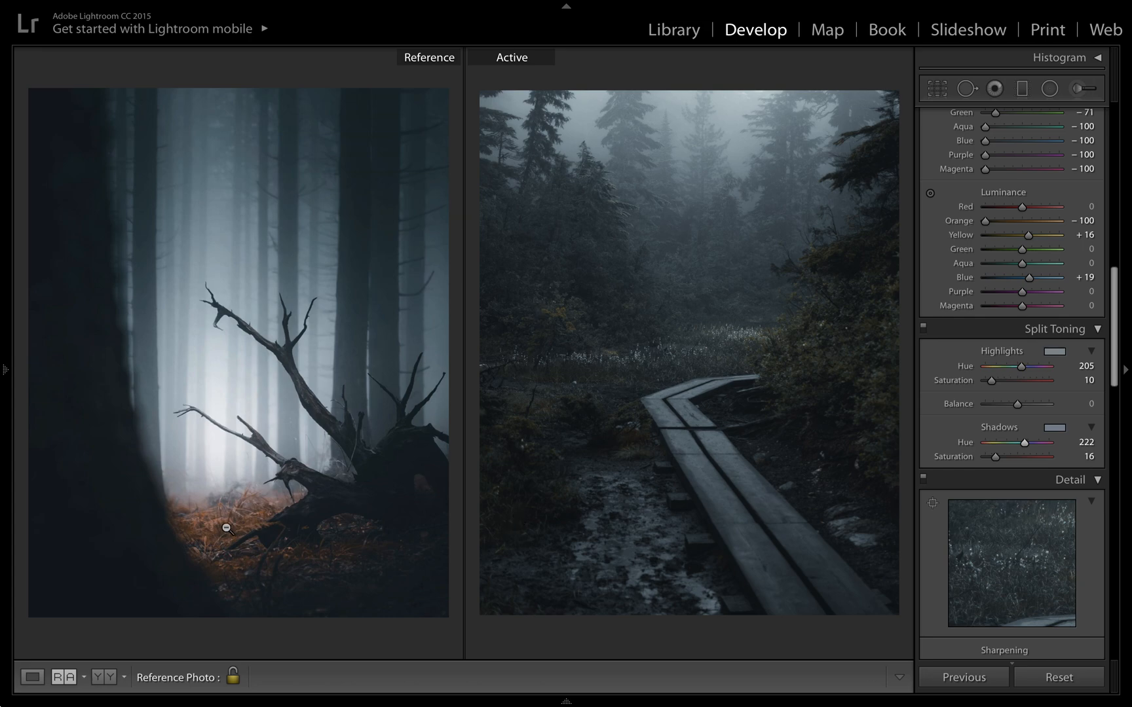
# - In Camera Calibration, set Green Primary hue to −100, Blue Primary hue to −100 and saturation to +100, and Red Primary hue to −32
pyautogui.scroll(-15, 1053, 491)
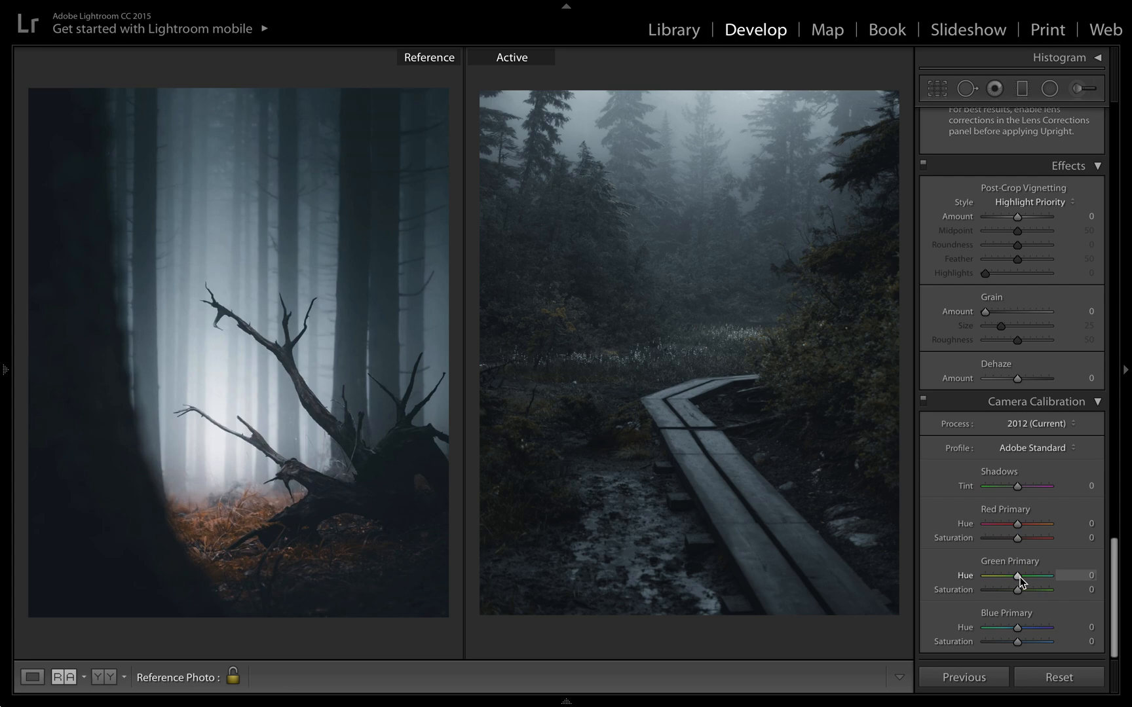
pyautogui.moveTo(1019, 578); pyautogui.dragTo(979, 579)
pyautogui.moveTo(1018, 628); pyautogui.dragTo(985, 627)
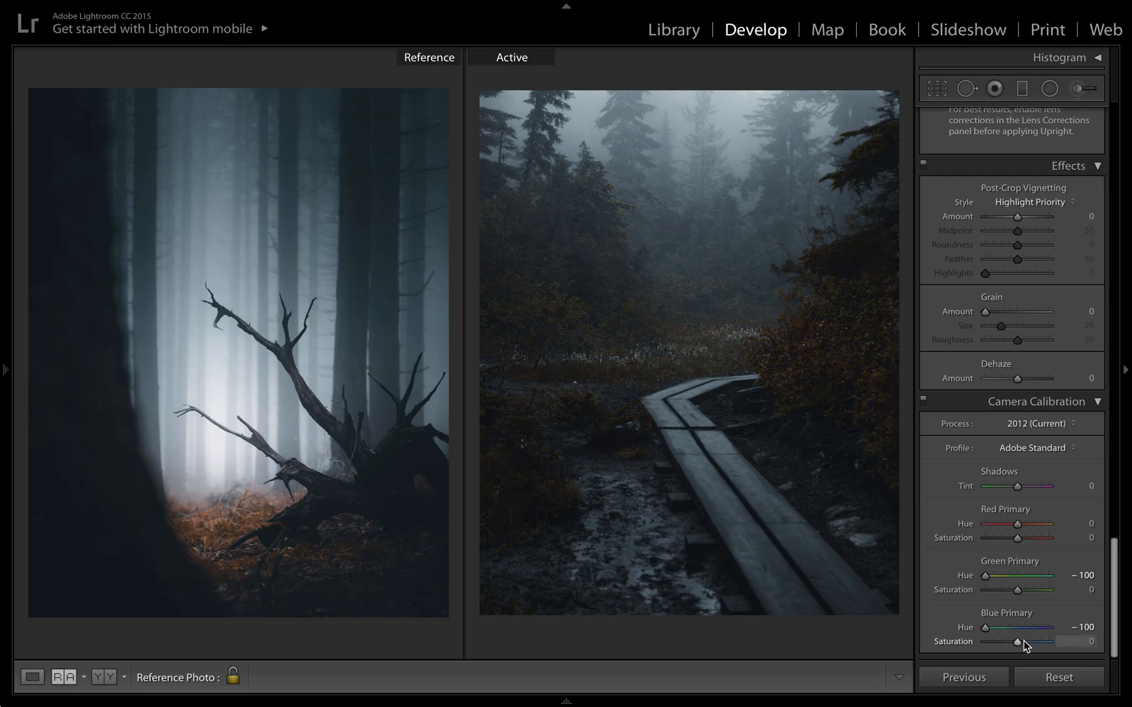
pyautogui.moveTo(1020, 641); pyautogui.dragTo(1128, 640)
pyautogui.moveTo(1019, 525)
pyautogui.mouseDown()
pyautogui.moveTo(988, 524)
pyautogui.moveTo(1008, 524)
pyautogui.mouseUp()
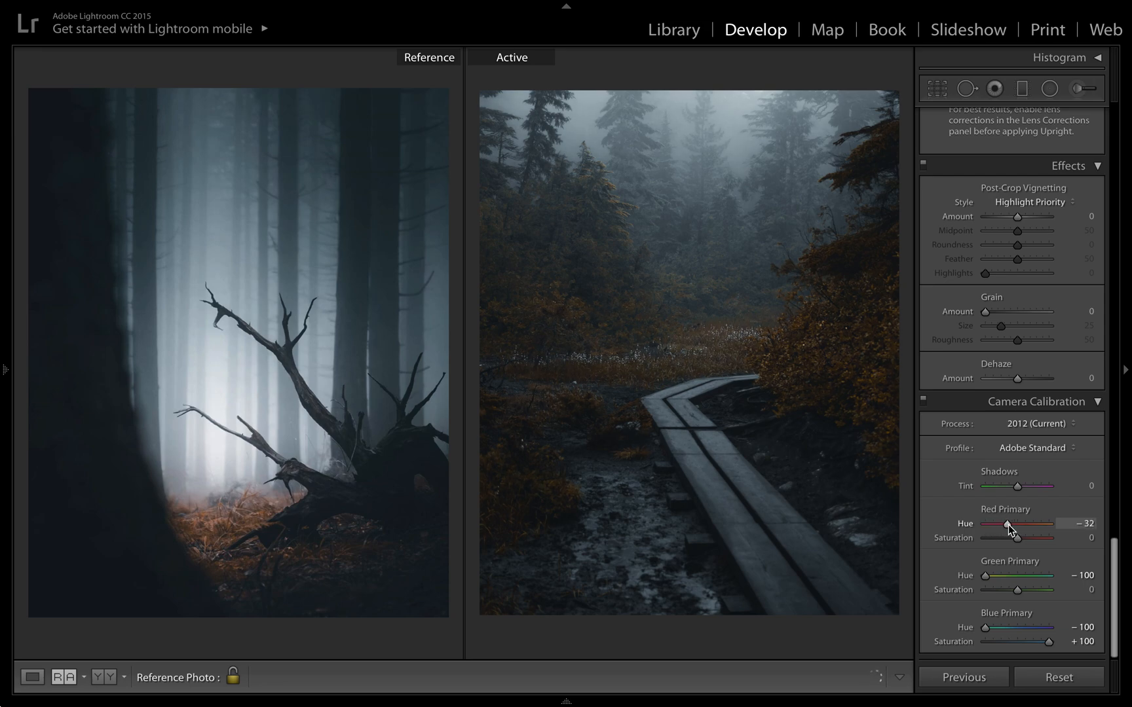
# - In Camera Calibration, set the Red Primary saturation to +98 and the Green Primary saturation to −100
pyautogui.moveTo(1019, 538)
pyautogui.mouseDown()
pyautogui.moveTo(1074, 540)
pyautogui.moveTo(1024, 545)
pyautogui.mouseUp()
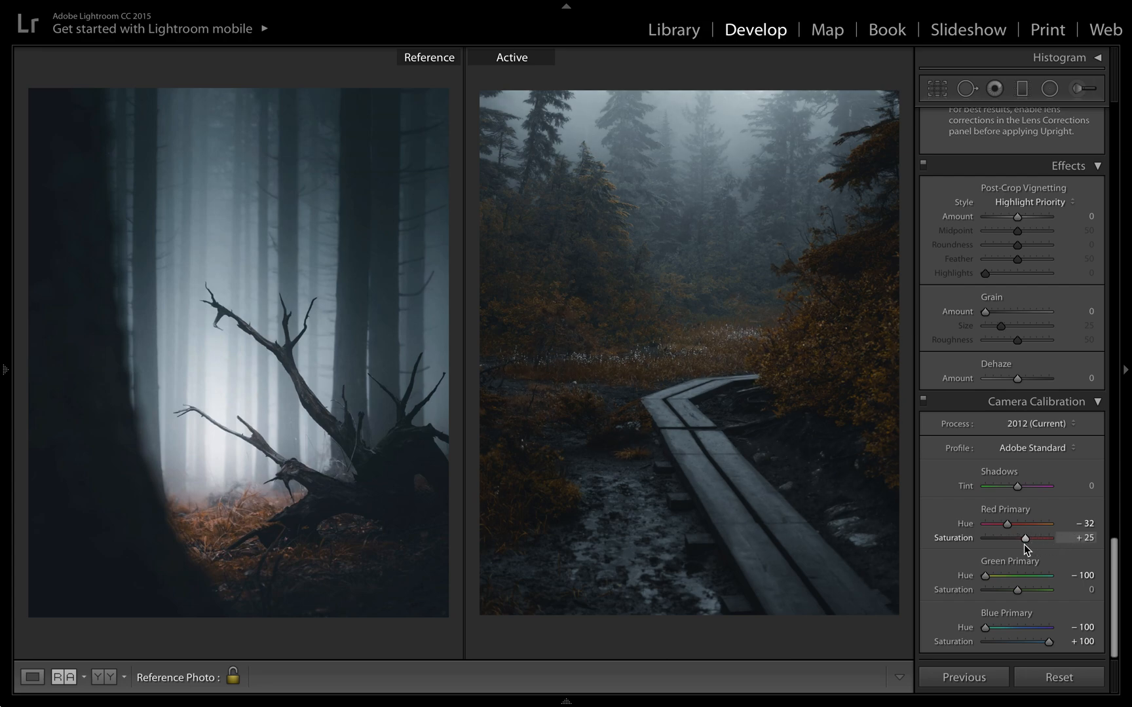
pyautogui.moveTo(1019, 590); pyautogui.dragTo(948, 589)
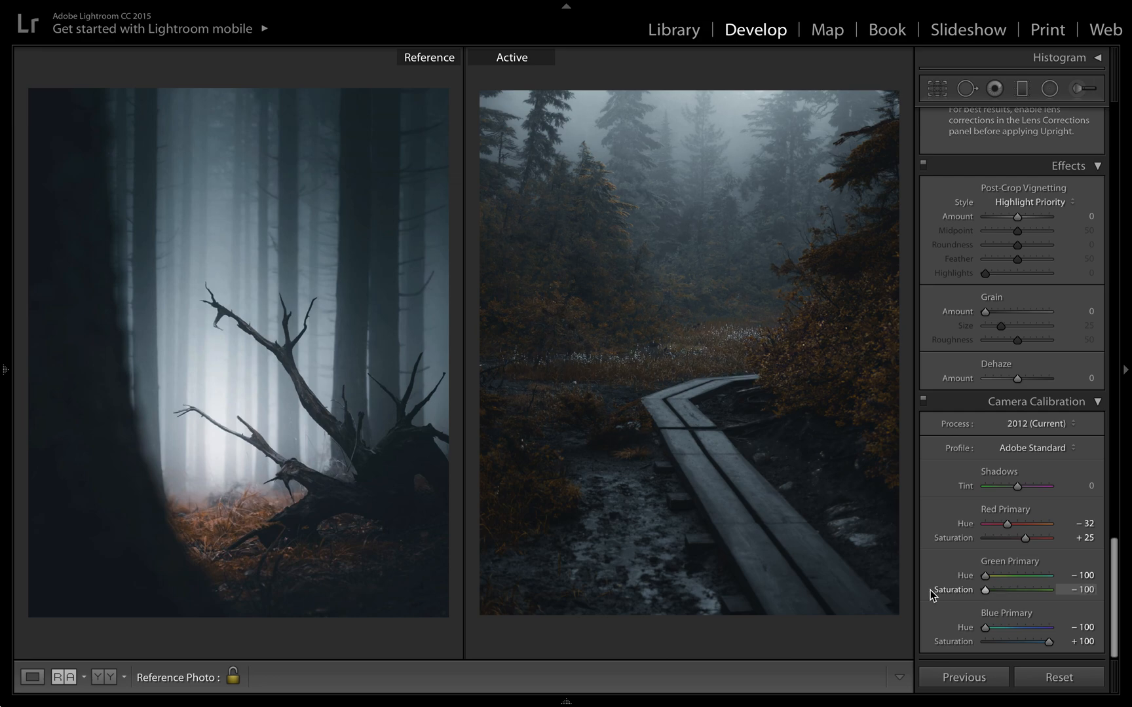
pyautogui.moveTo(1031, 541); pyautogui.dragTo(1050, 538)
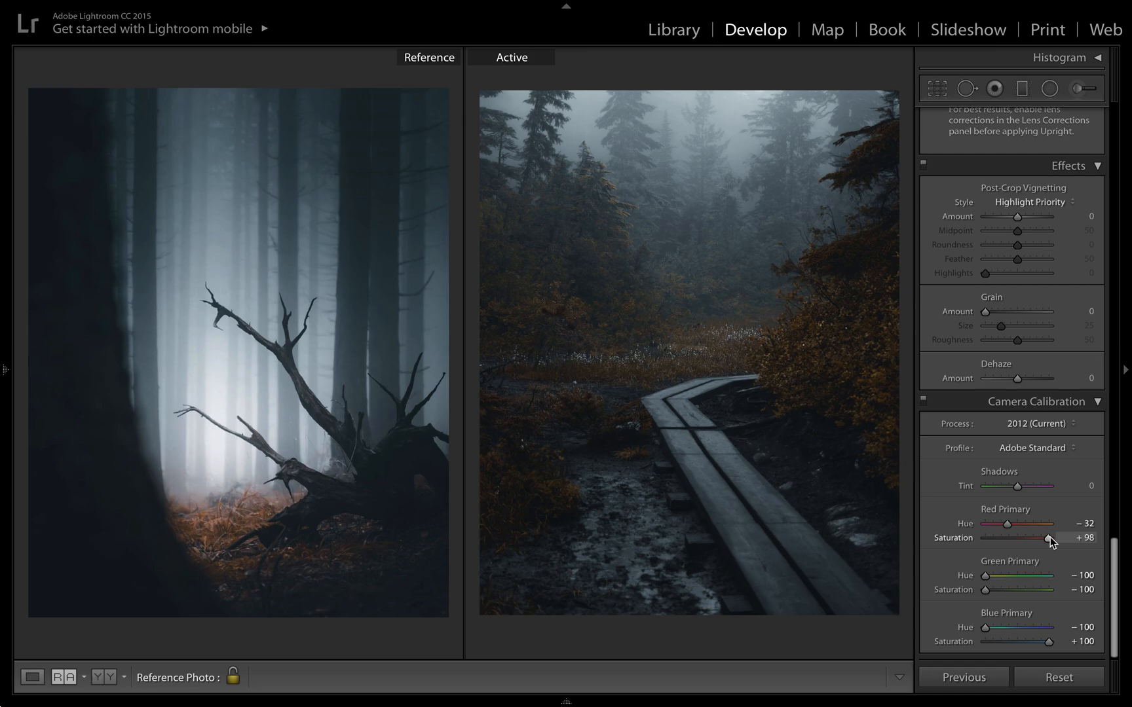
# - Compare the calibrated boardwalk photo with its unedited version
pyautogui.scroll(3, 1043, 319)
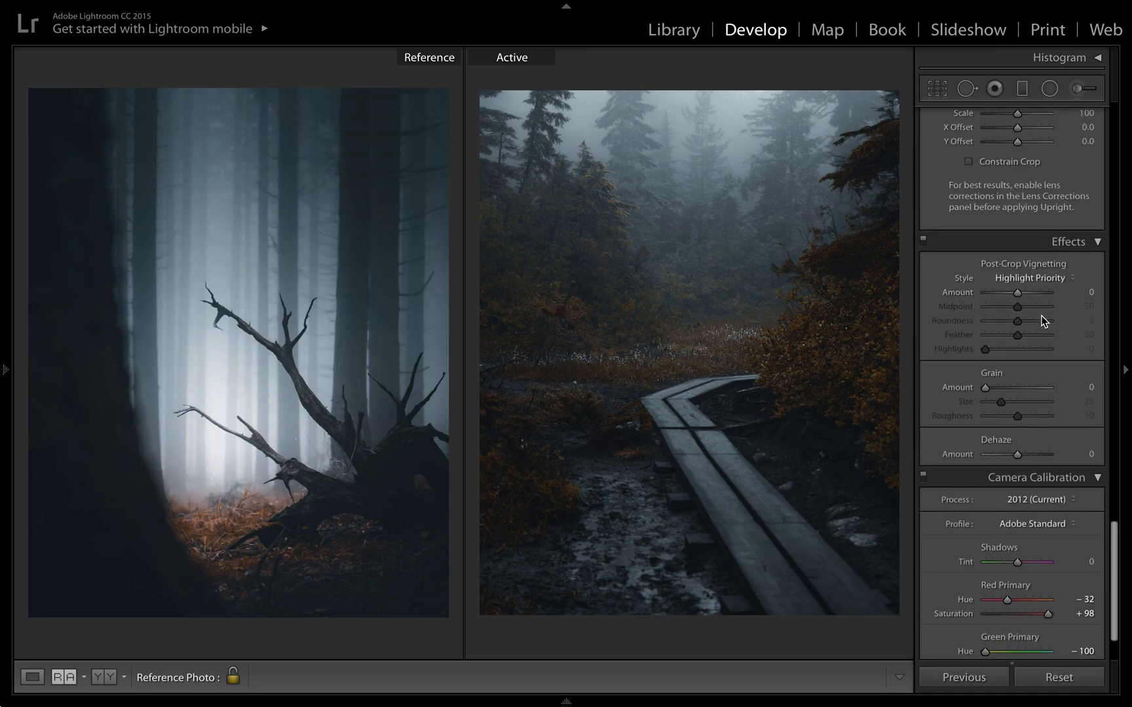
pyautogui.scroll(1, 1043, 320)
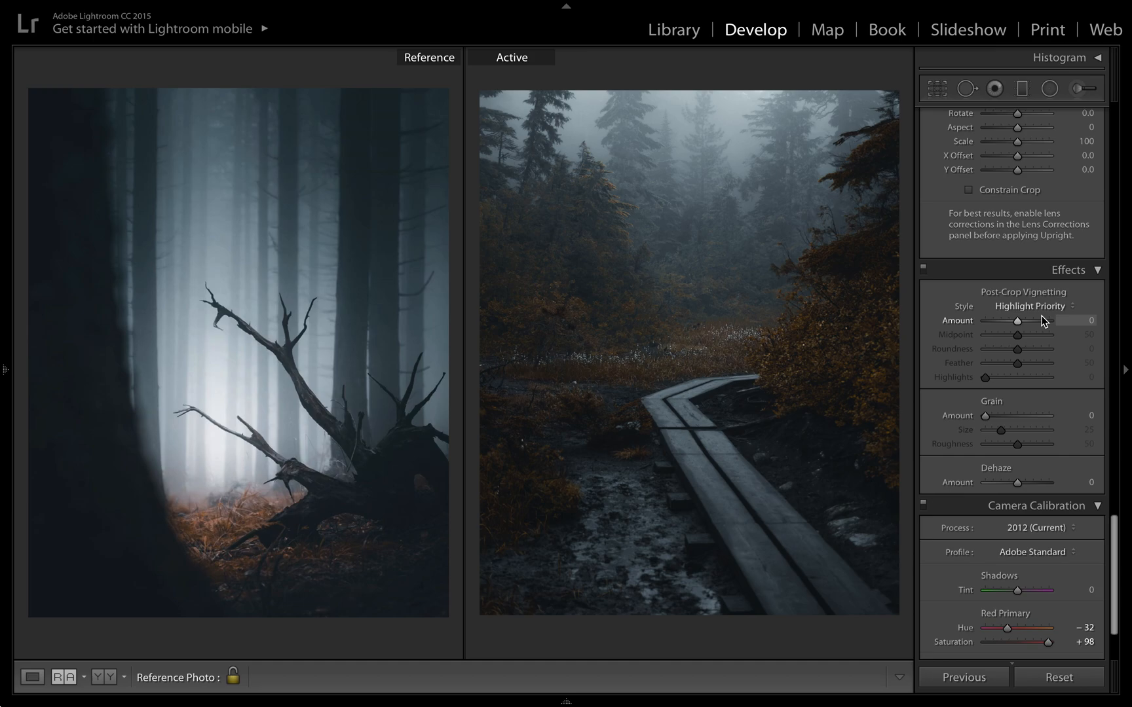
pyautogui.press('\\')
pyautogui.press('\\')
# - Set the luminance noise reduction of the boardwalk photo to 28
pyautogui.scroll(2, 1016, 246)
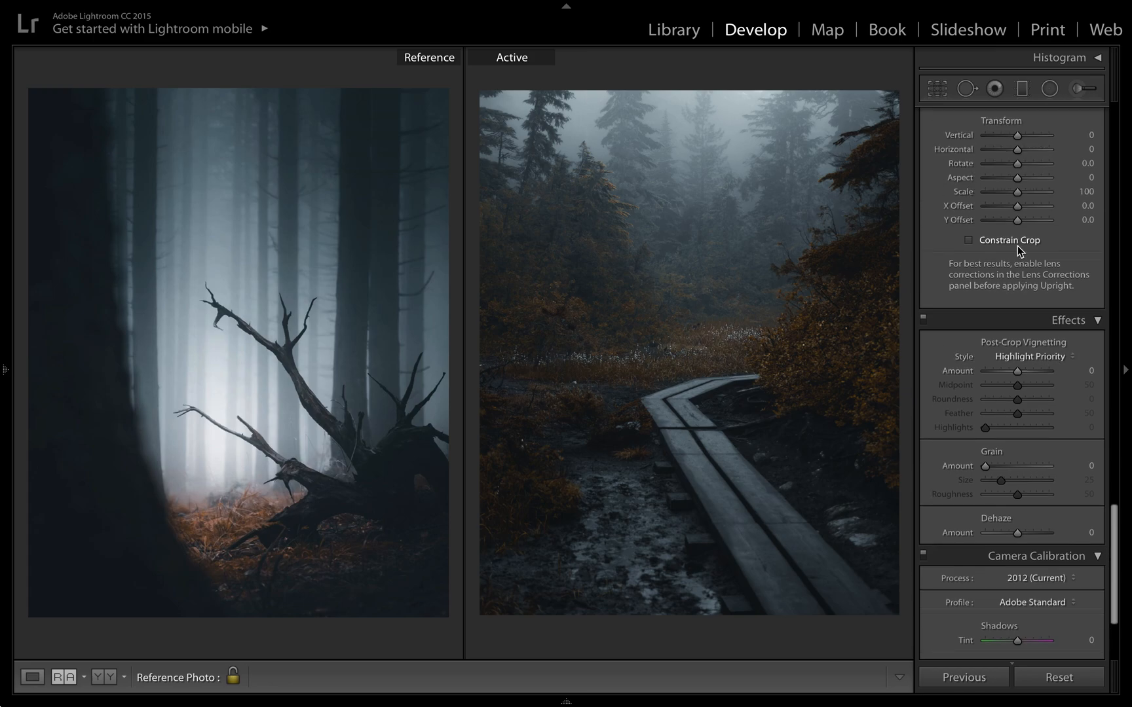
pyautogui.scroll(1, 1018, 303)
pyautogui.scroll(15, 1019, 302)
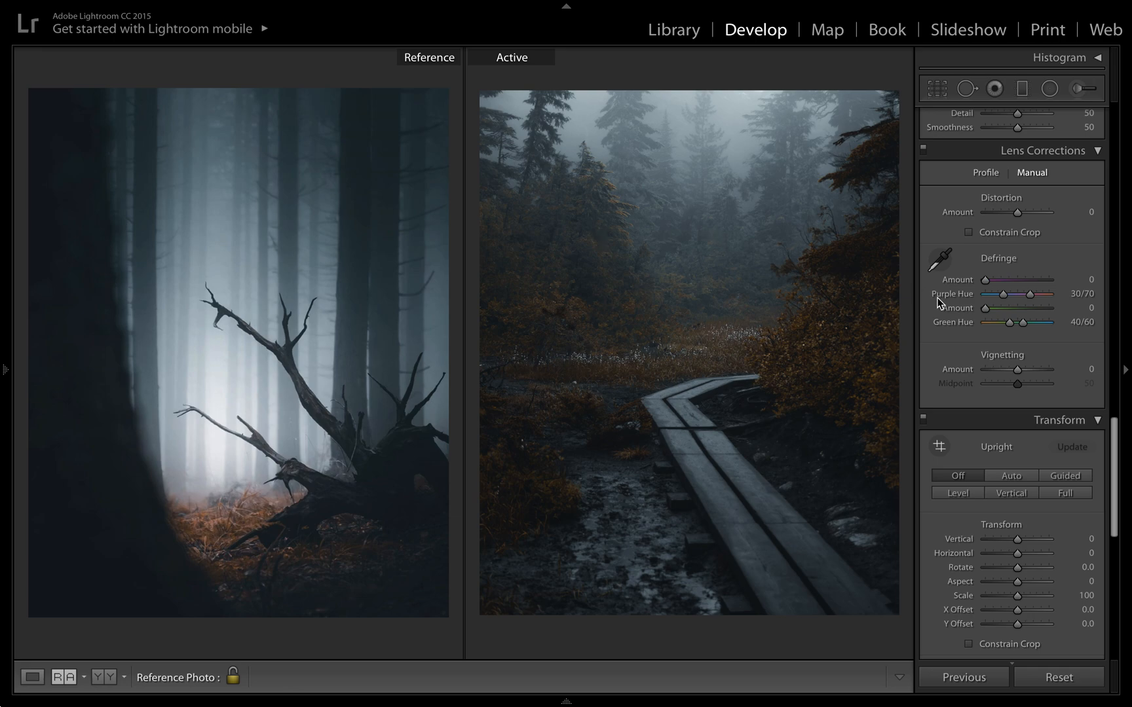
pyautogui.scroll(5, 941, 306)
pyautogui.moveTo(984, 274); pyautogui.dragTo(1002, 275)
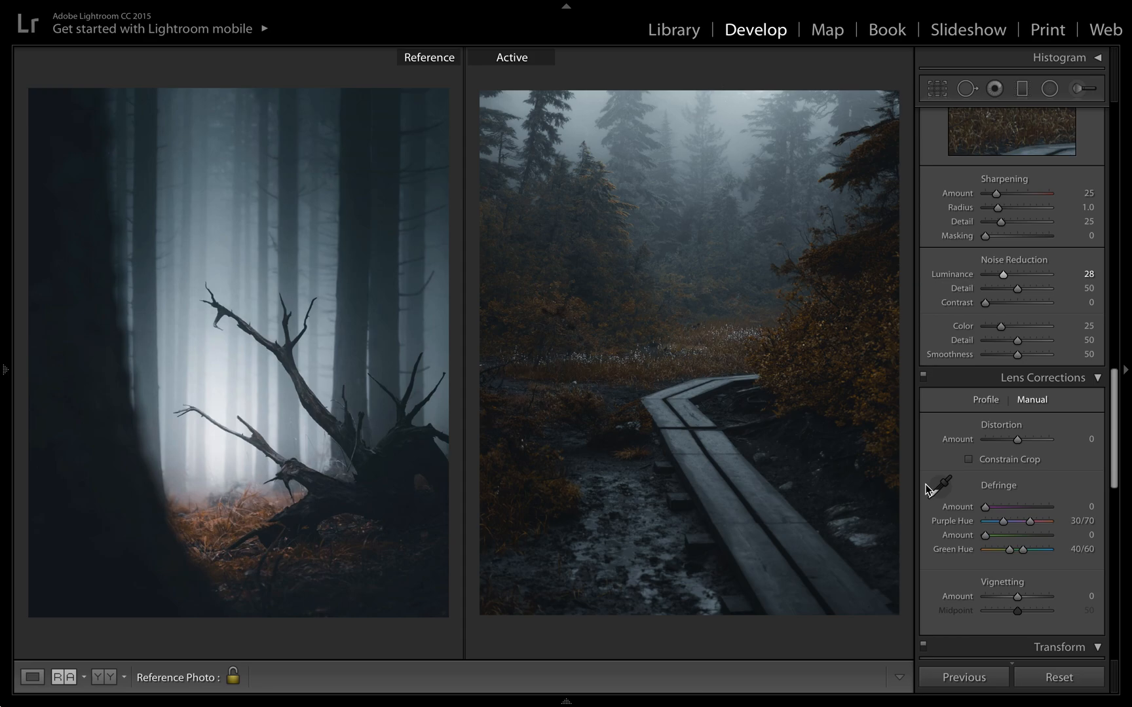
pyautogui.scroll(3, 1018, 290)
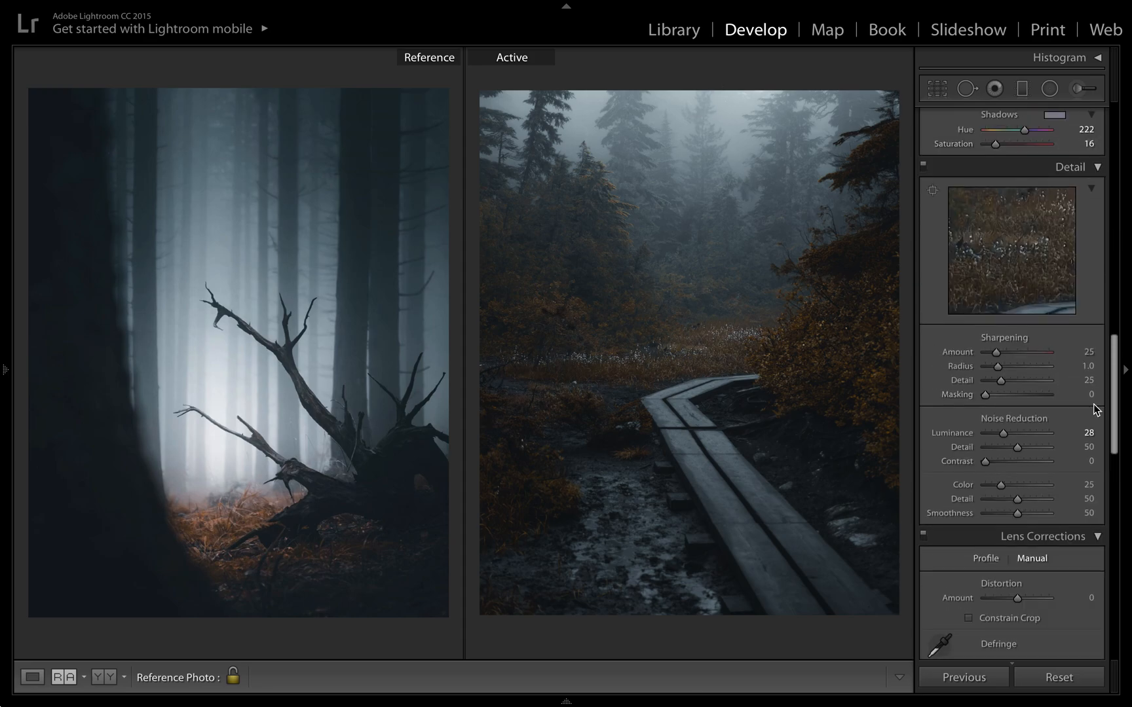
pyautogui.scroll(-3, 1092, 409)
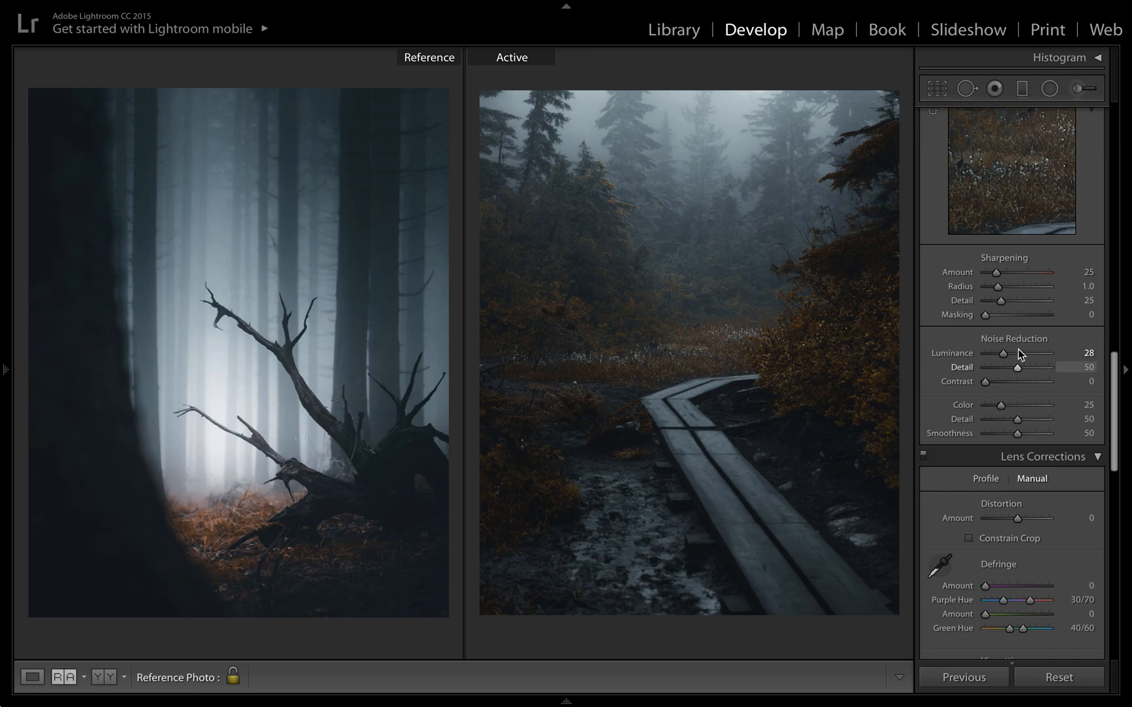
pyautogui.scroll(10, 1032, 315)
pyautogui.scroll(-10, 1032, 316)
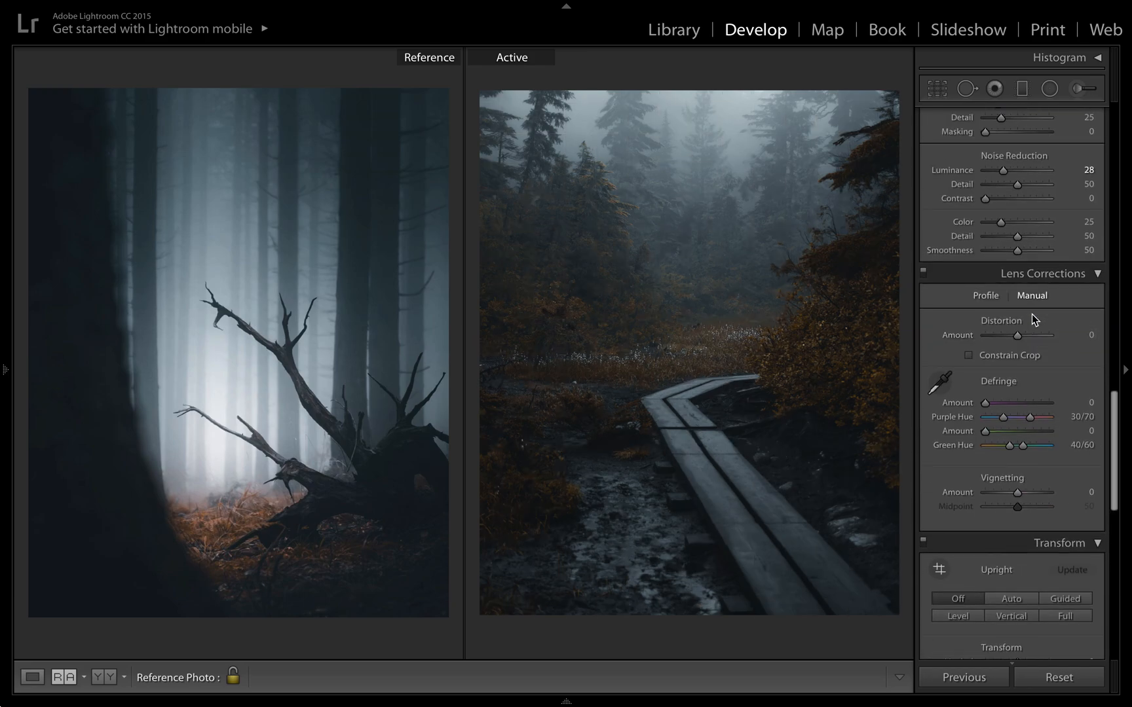
pyautogui.scroll(5, 1031, 314)
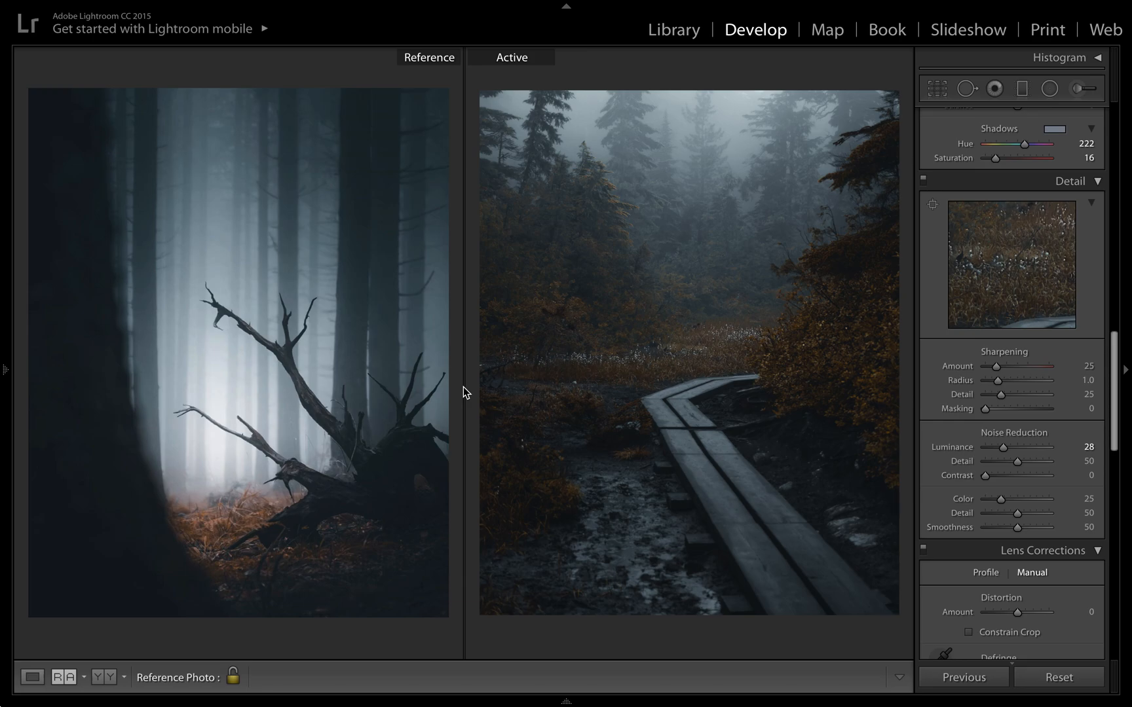
# - Check the active photo's before and after views beside the reference, and review its Basic and Tone Curve adjustments
pyautogui.press('\\')
pyautogui.press('\\')
pyautogui.press('\\')
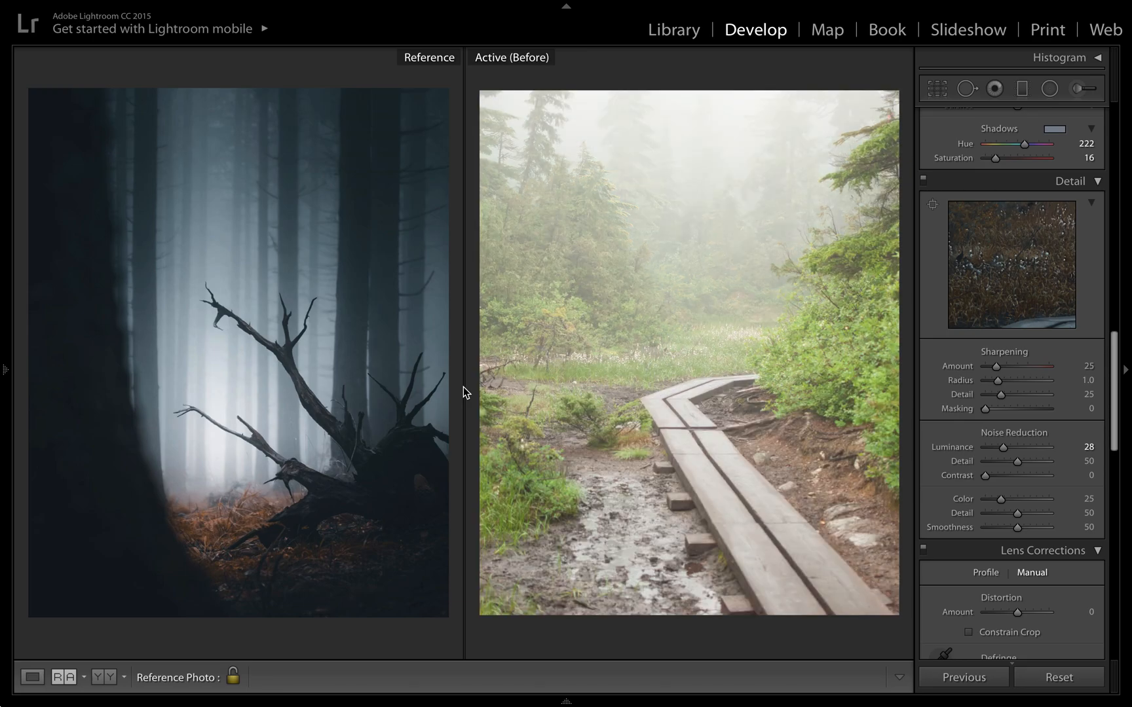
pyautogui.press('\\')
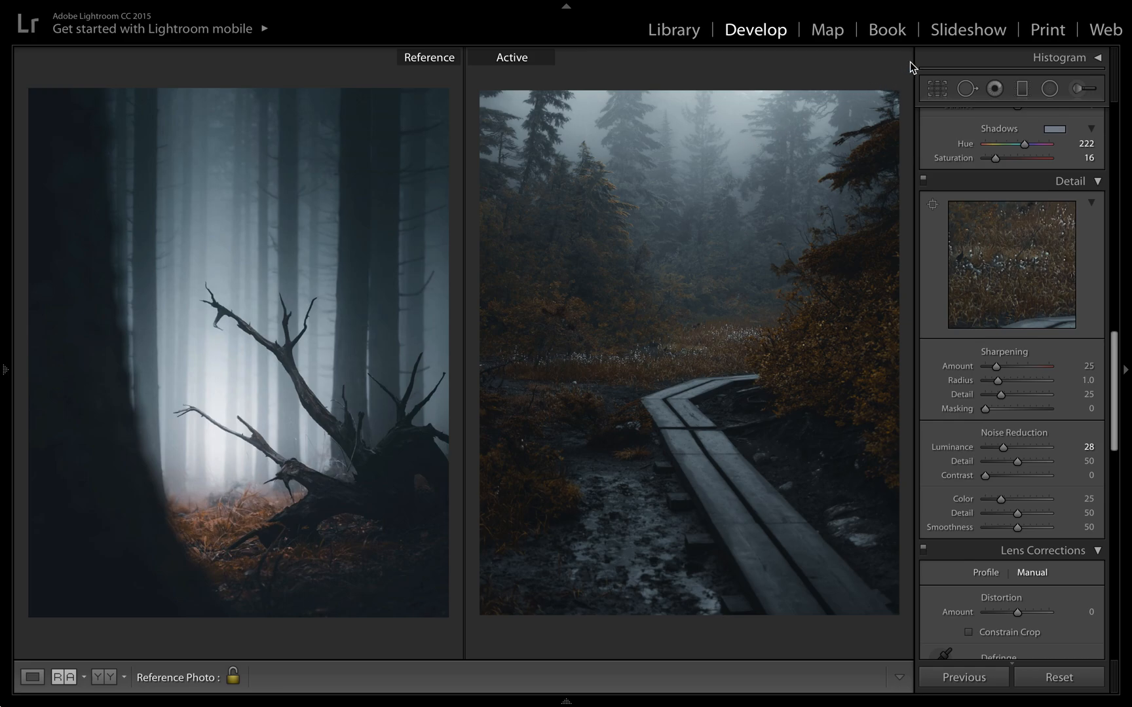
pyautogui.scroll(15, 983, 223)
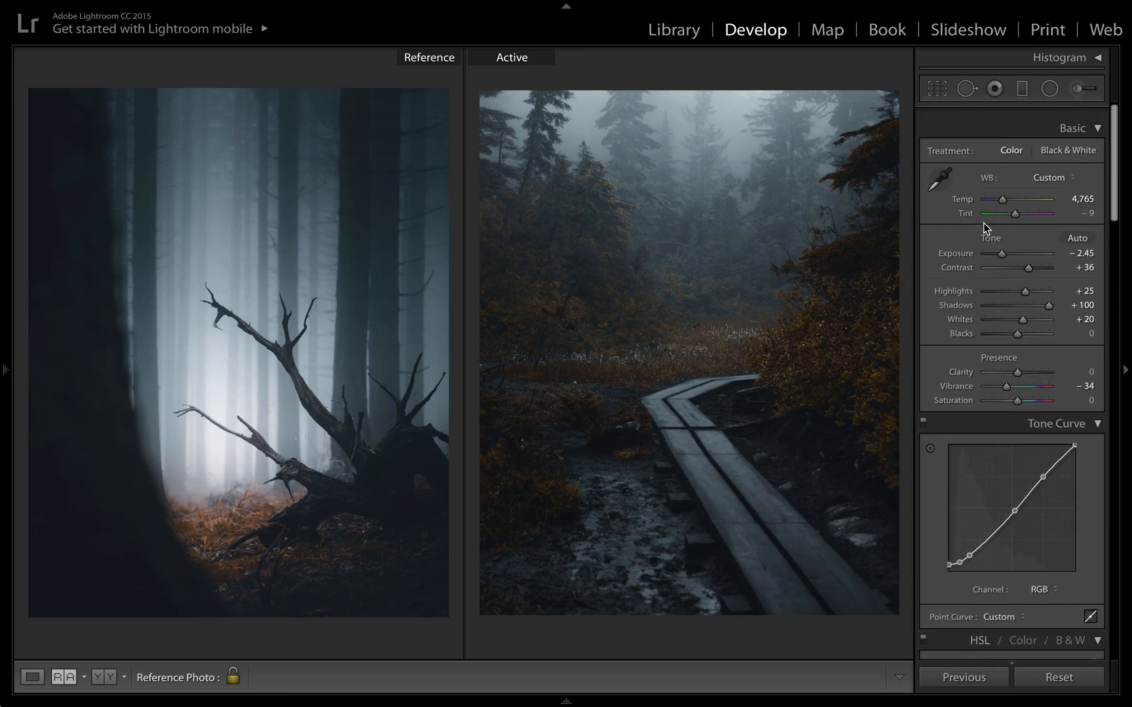
pyautogui.scroll(-1, 983, 223)
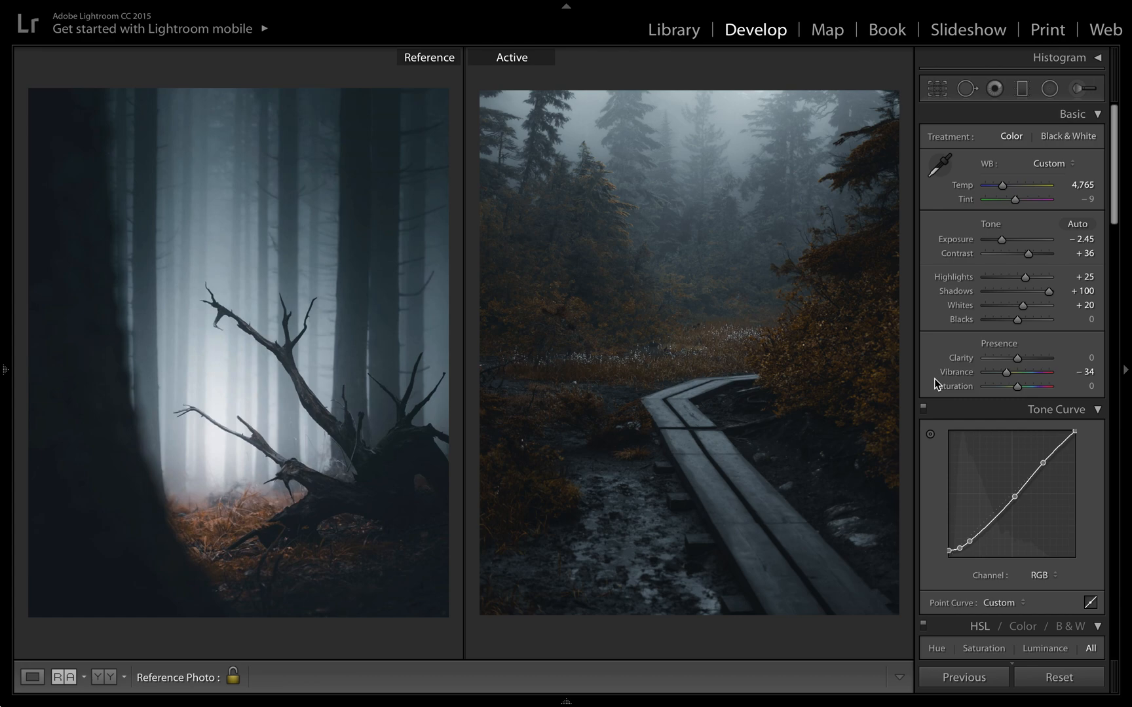